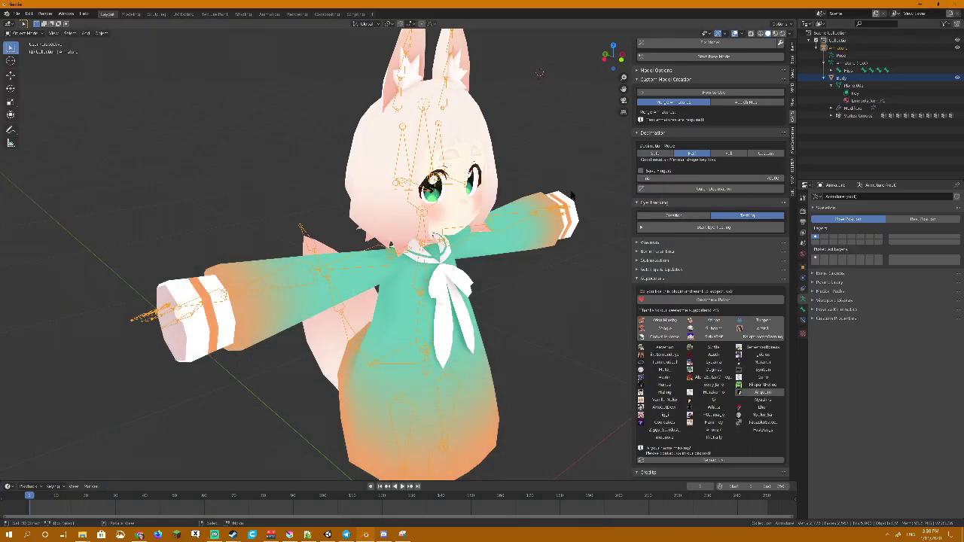
Test the finished avatar's eye tracking by rotating the eyes and trying the blink shape, reset the shapes and stop the test
key("KP_1")
middle_click_drag(482, 163, 496, 163)
left_click(702, 228)
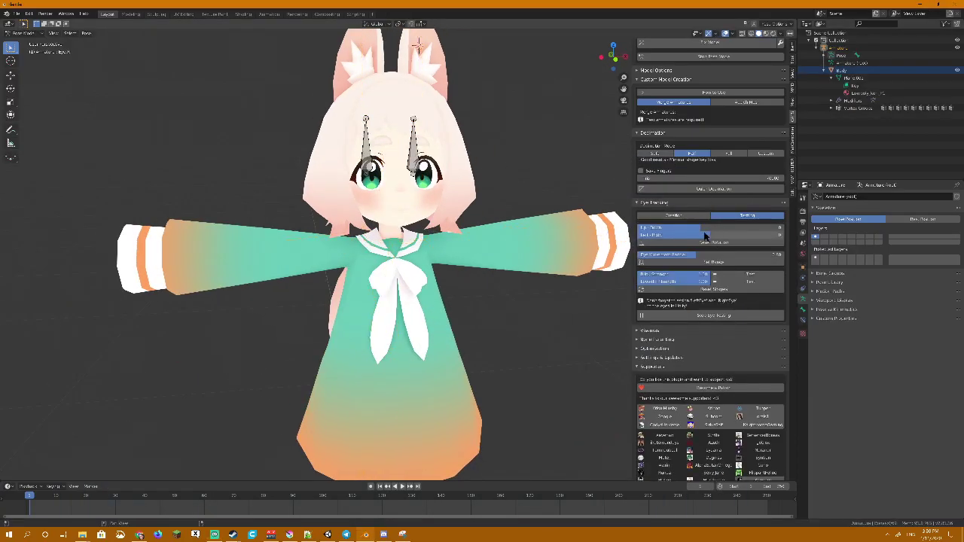
left_click_drag(708, 228, 730, 235)
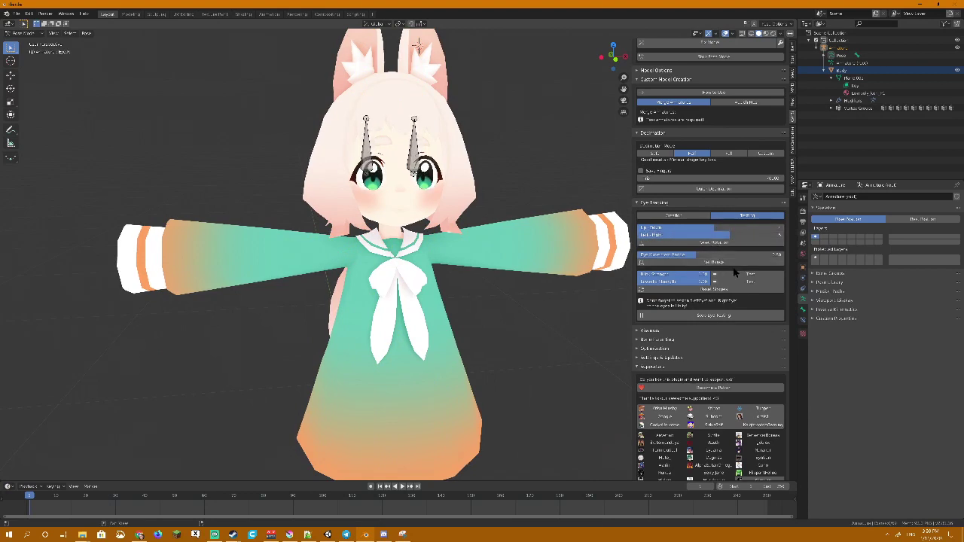
left_click(752, 276)
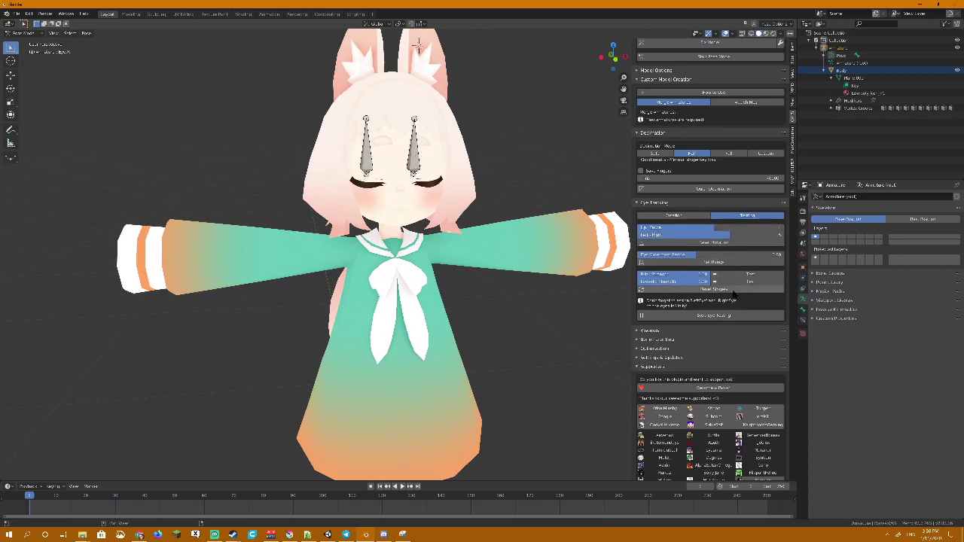
left_click(736, 292)
left_click(723, 317)
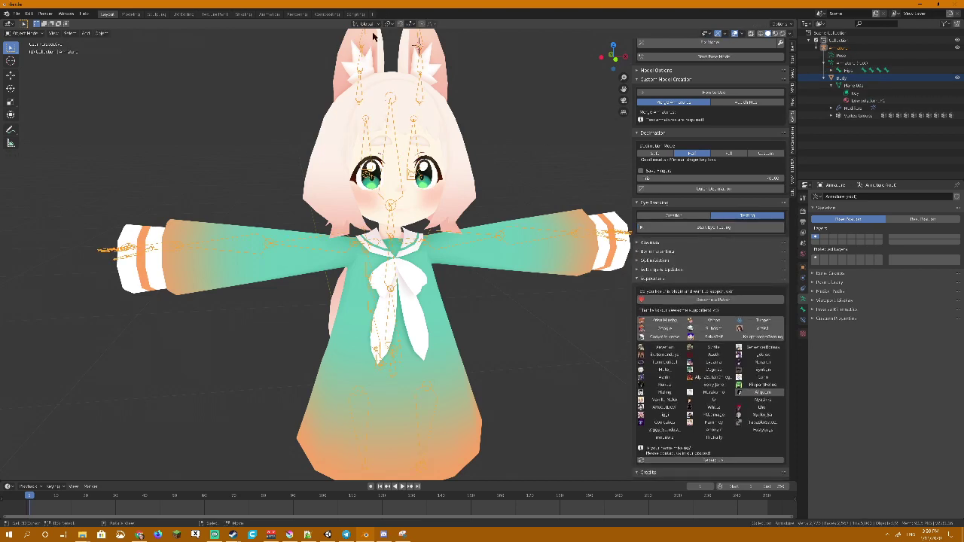
Start a new General file and delete the default camera, cube and light
left_click(16, 14)
mouse_move(69, 23)
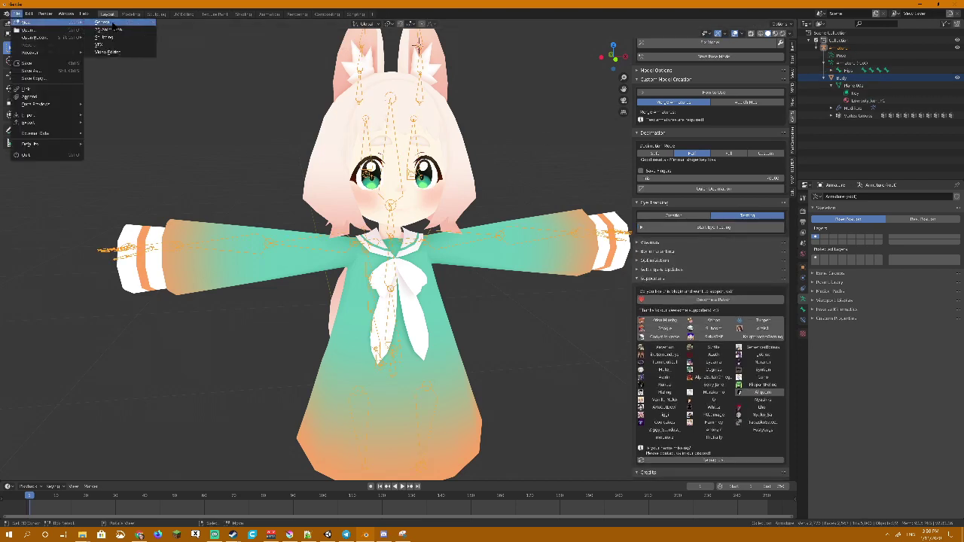
left_click(118, 25)
left_click(489, 276)
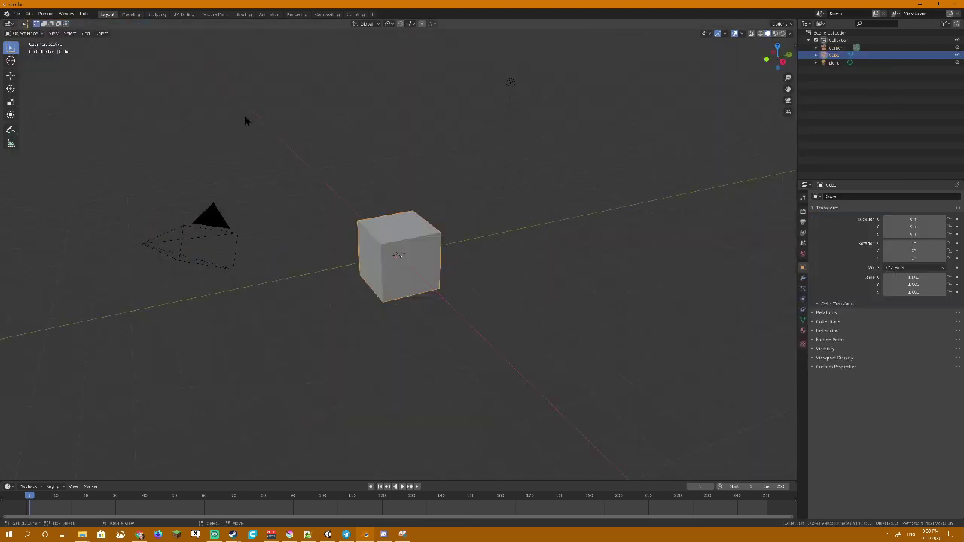
left_click_drag(123, 49, 677, 383)
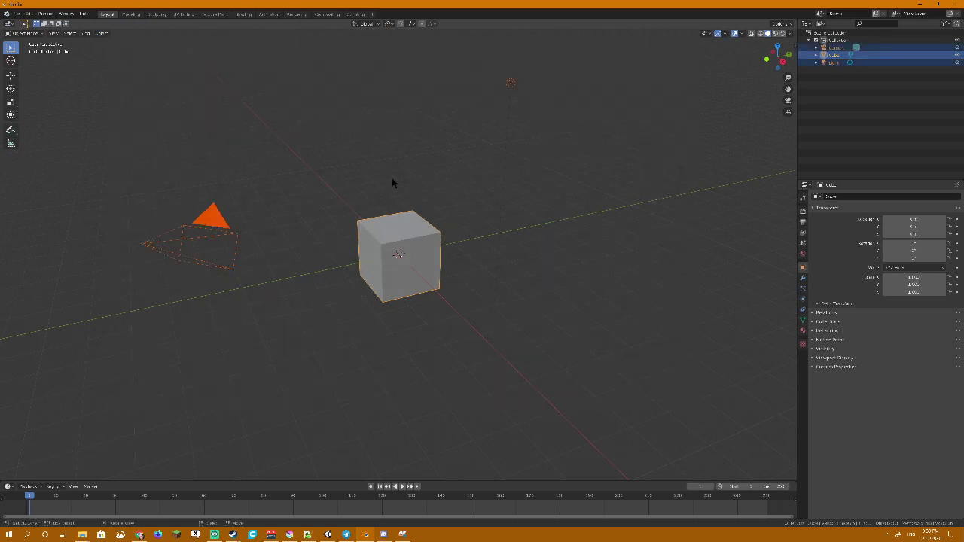
key("Delete")
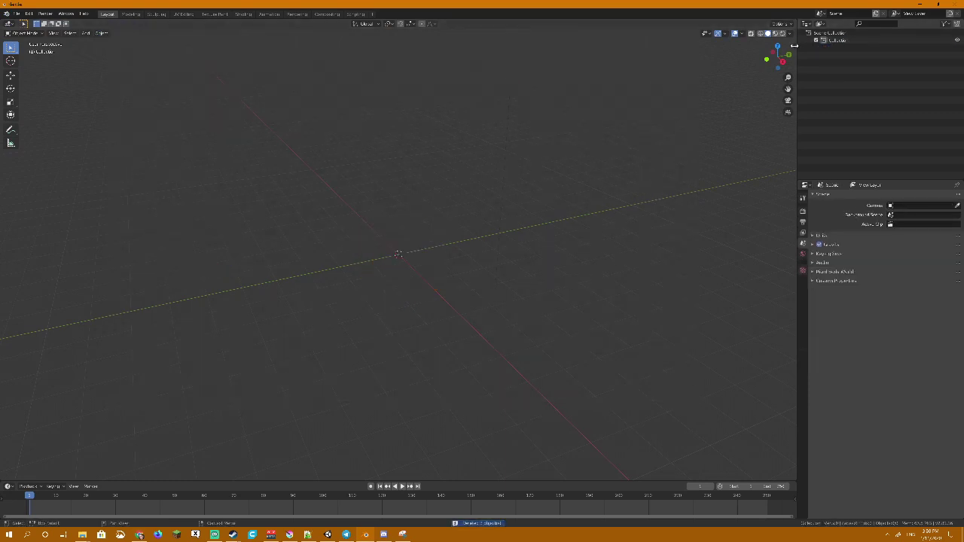
Import the low-poly Kon FBX model from the LowPoly_Kon folder with the CATS plugin
key("n")
left_click(792, 126)
left_click(749, 58)
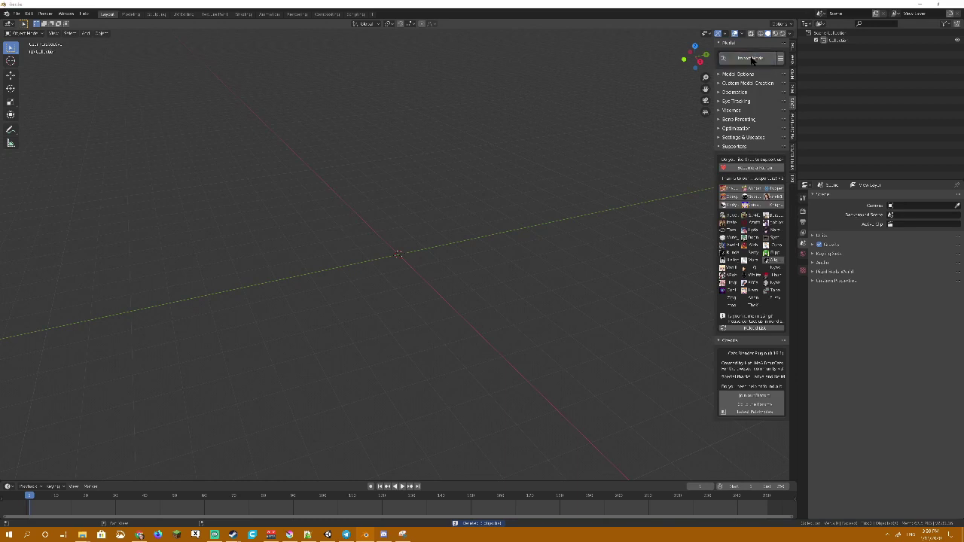
left_click(320, 290)
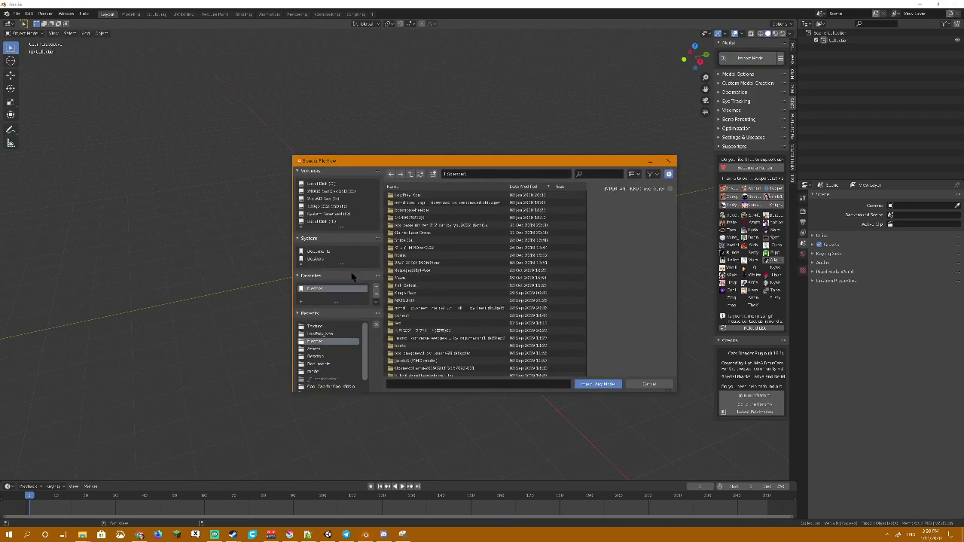
double_click(403, 195)
double_click(404, 196)
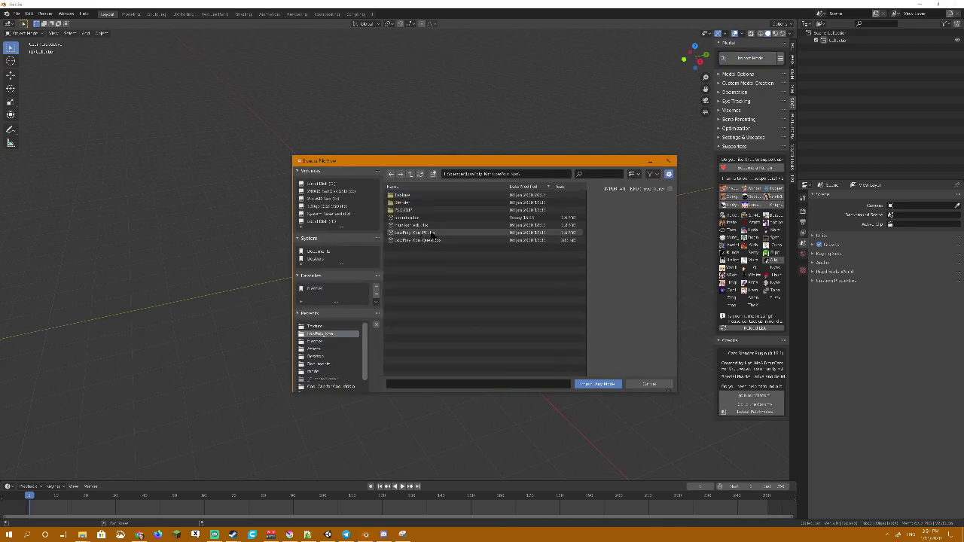
double_click(440, 241)
Run the CATS Fix Model operation on the imported avatar and set the viewport to solid shading
scroll(392, 200, "up", 11)
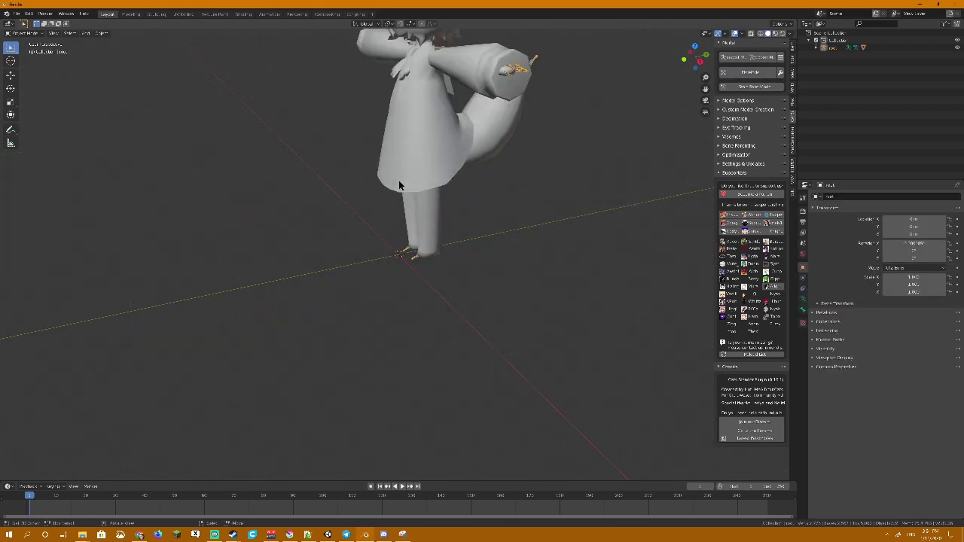
middle_click_drag(398, 182, 435, 291)
left_click(750, 72)
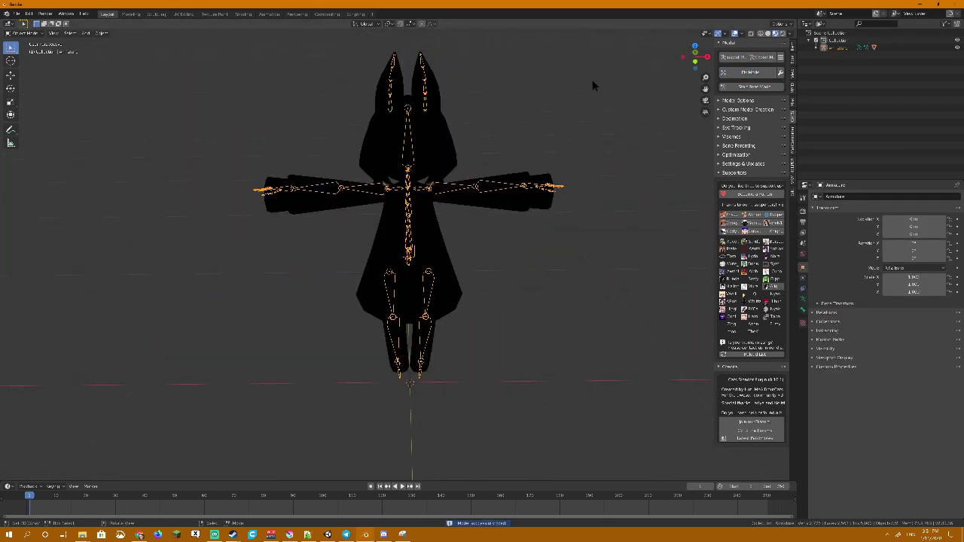
left_click(766, 33)
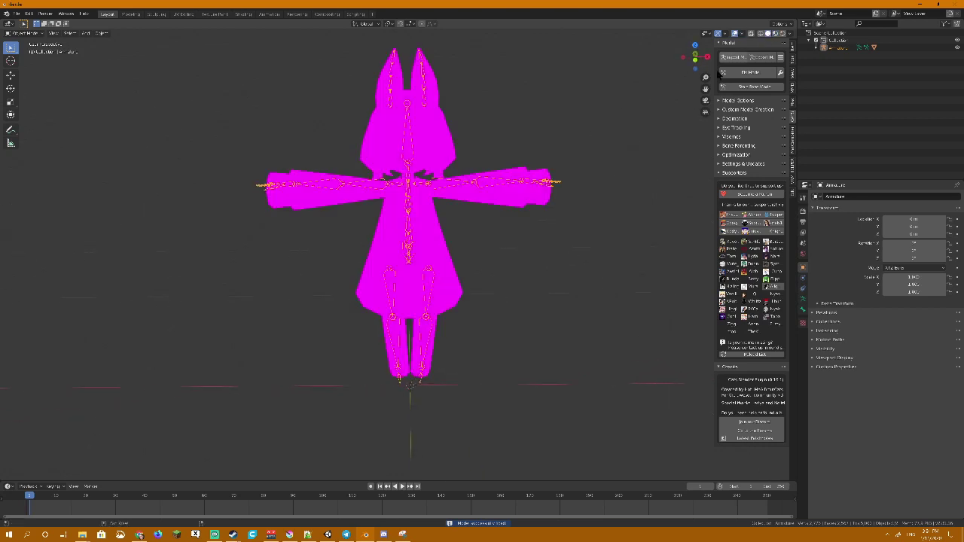
middle_click_drag(561, 91, 575, 120)
Expand the armature's hierarchy, select the Body mesh data and show its material properties
left_click(243, 13)
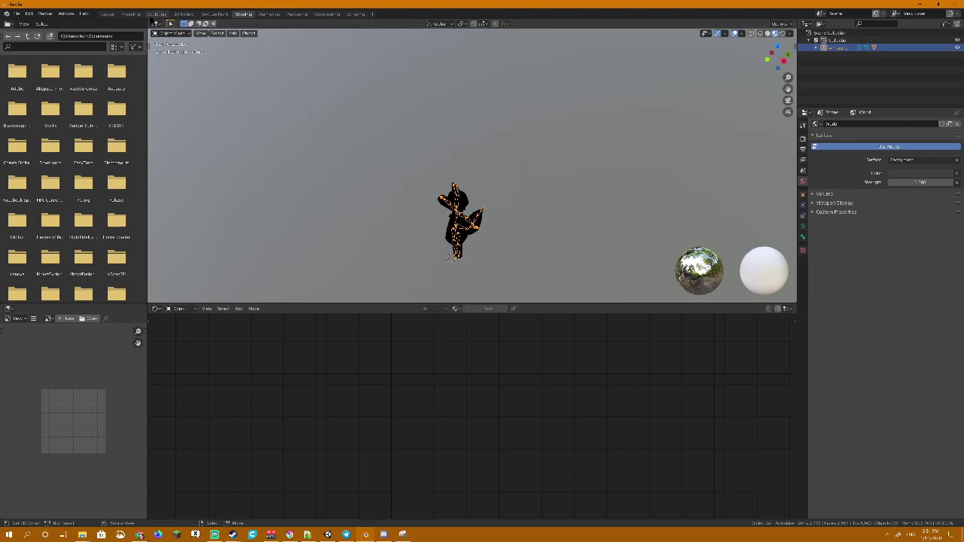
left_click(108, 13)
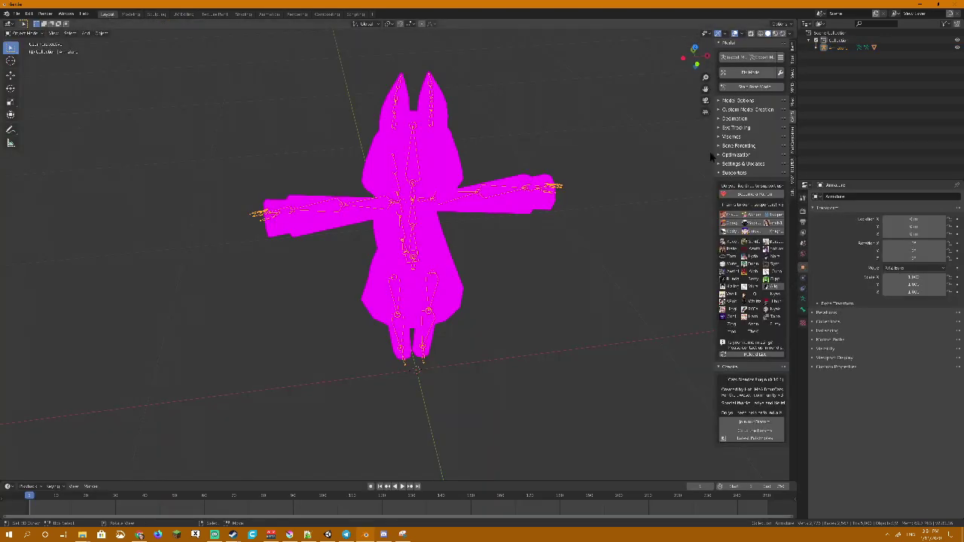
left_click(820, 49)
left_click(816, 48)
left_click(840, 70)
left_click(823, 70)
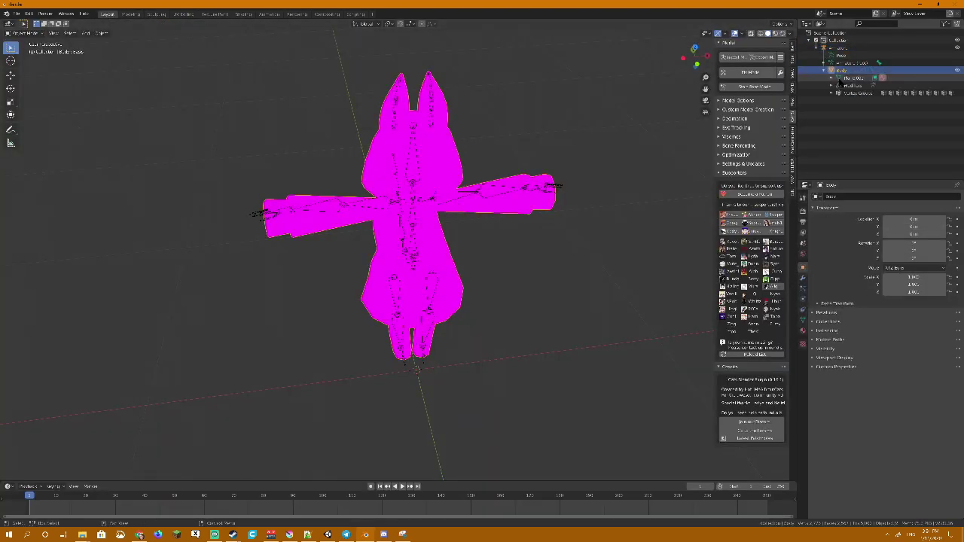
left_click(853, 78)
left_click(802, 330)
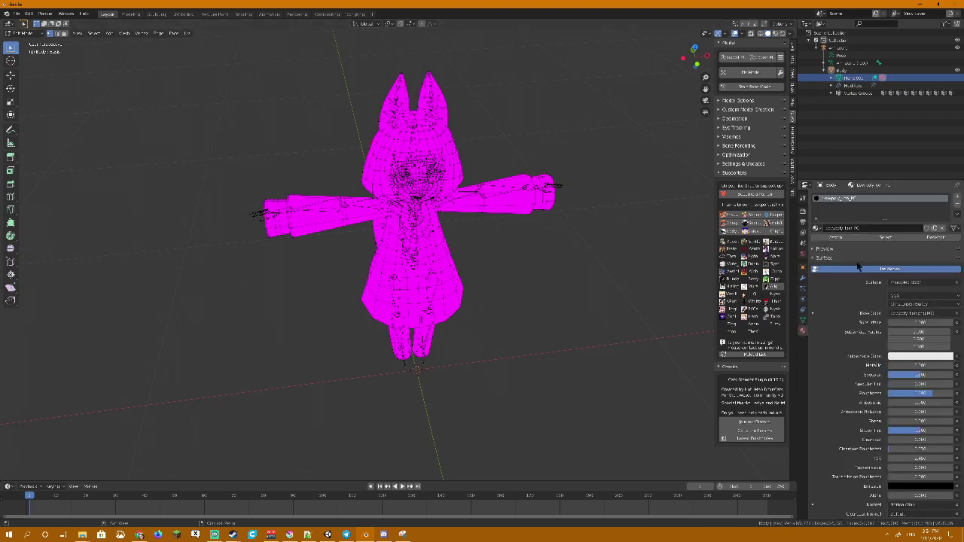
Load Lowpoly_Kon.png into the image texture node of the body material, then return to the Layout workspace
left_click(242, 13)
scroll(353, 426, "down", 4)
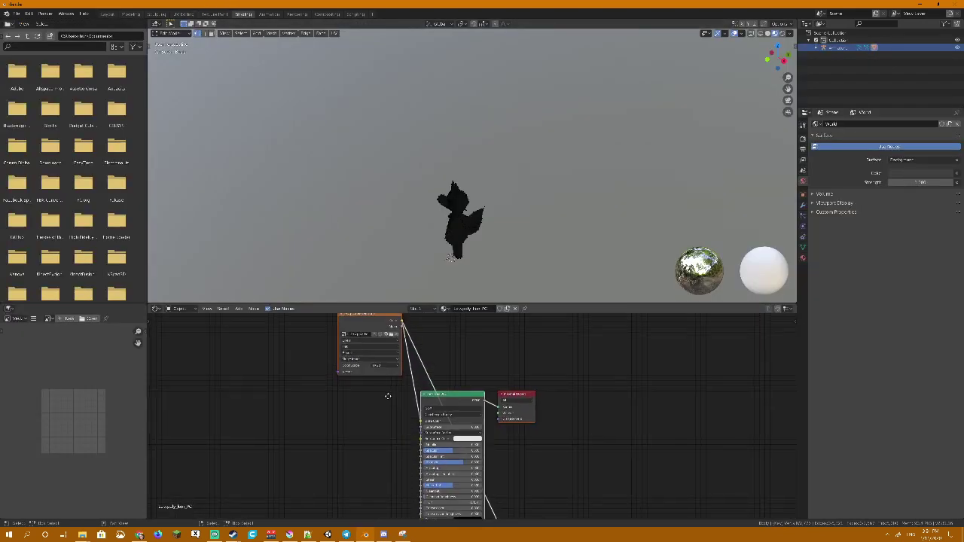
left_click(390, 337)
double_click(422, 200)
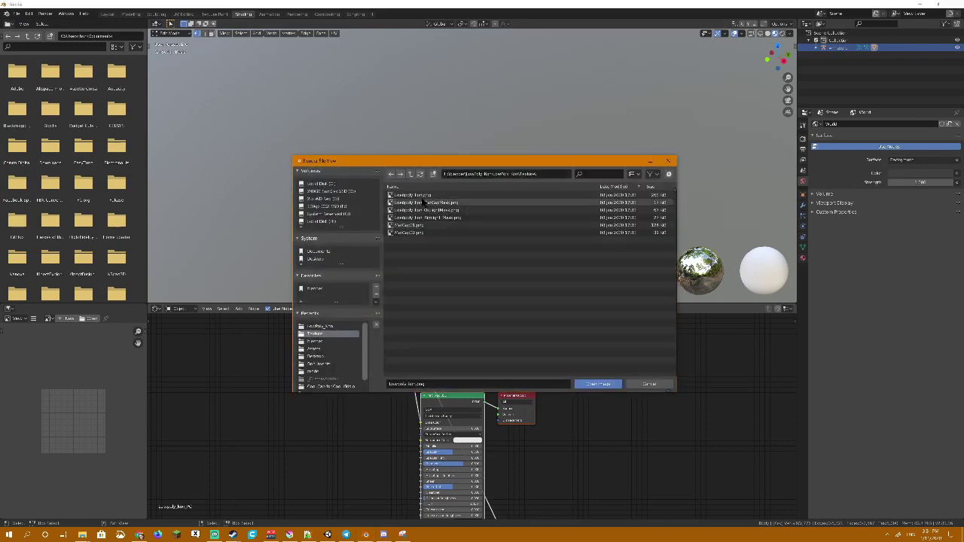
double_click(422, 200)
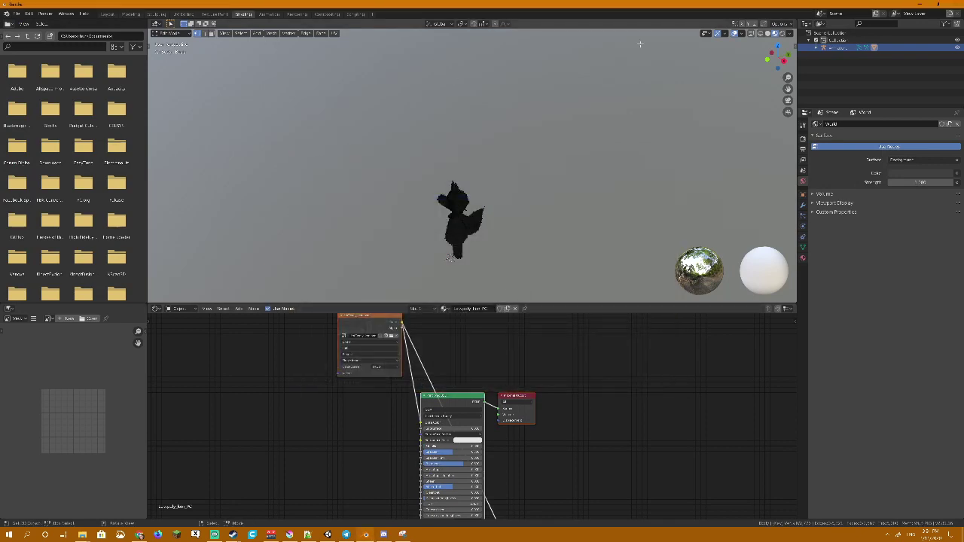
left_click(767, 34)
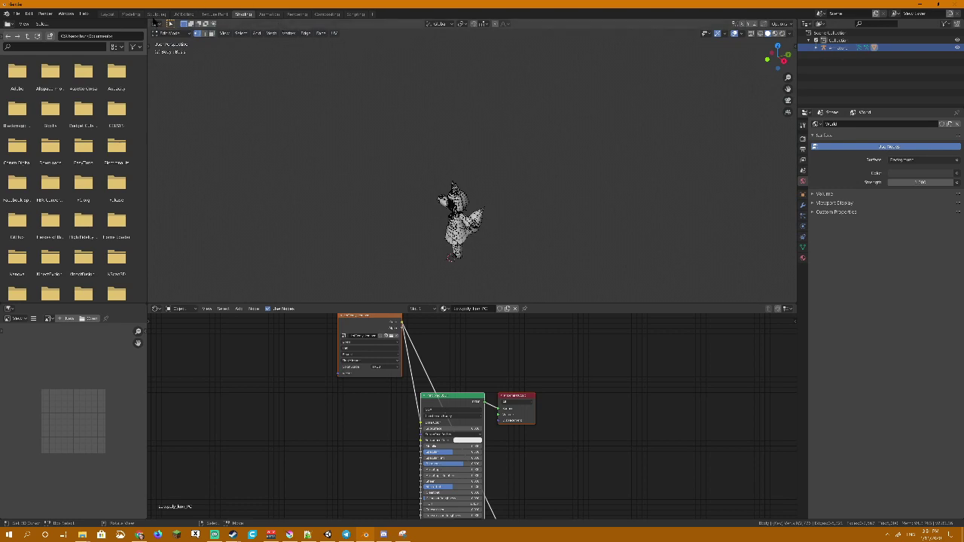
mouse_move(370, 318)
left_mouse_down()
mouse_move(324, 346)
mouse_move(358, 331)
left_mouse_up()
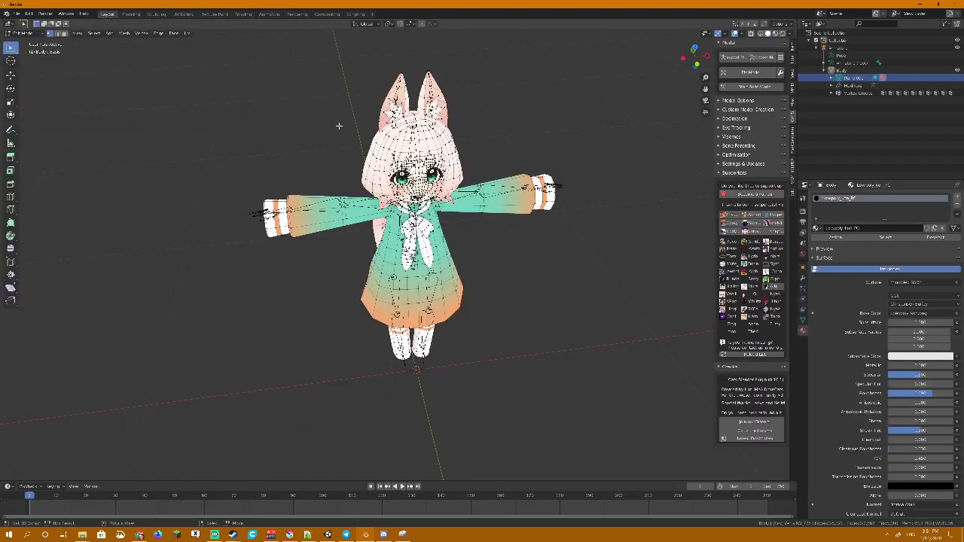
Enter Edit Mode on the armature and select the head bone
scroll(444, 249, "up", 5)
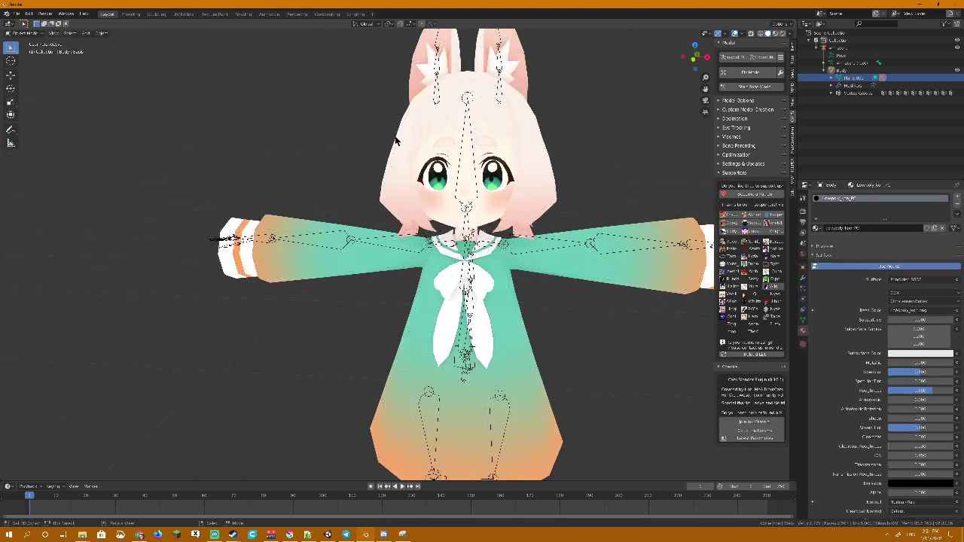
scroll(555, 108, "up", 3)
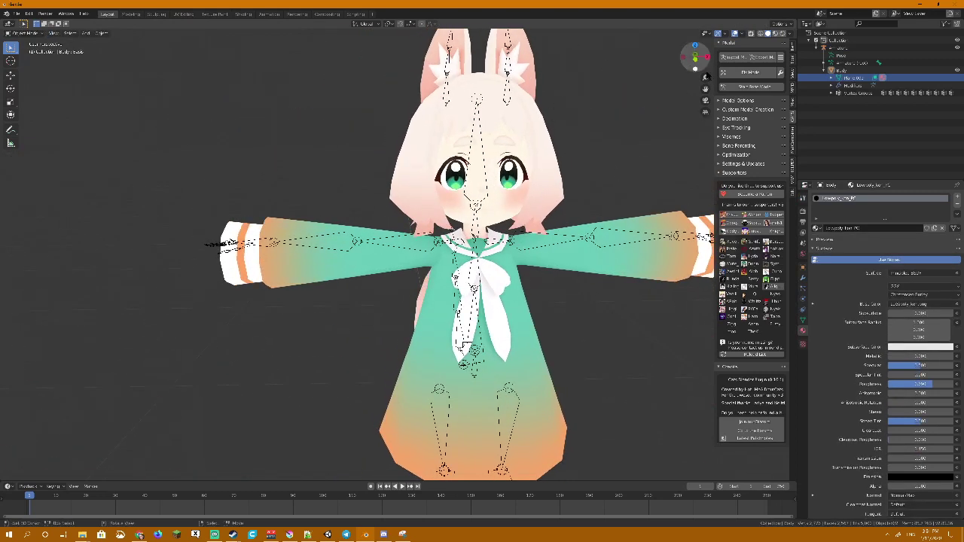
middle_click_drag(473, 176, 383, 135)
left_click(382, 113)
key("Tab")
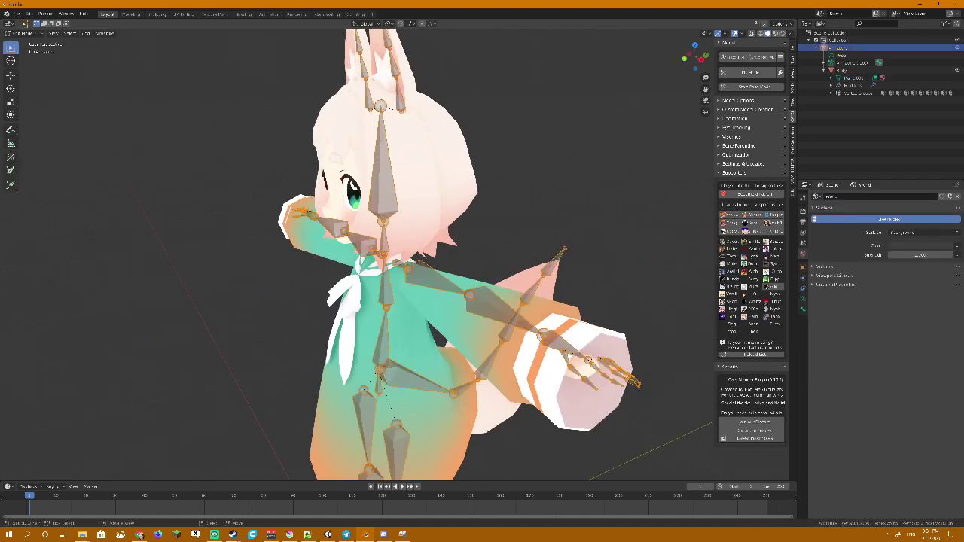
left_click(375, 173)
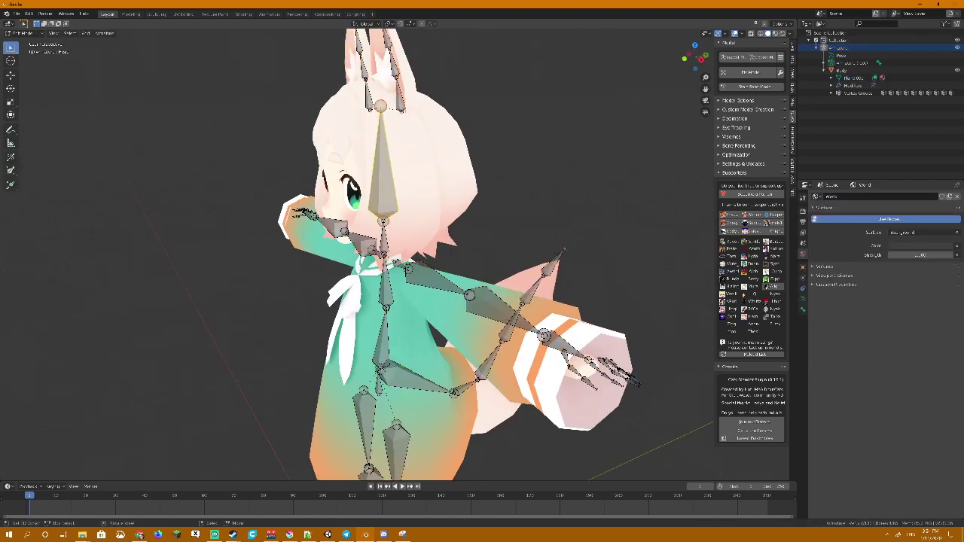
Examine the head bone's placement relative to the face from the front and the side
middle_click_drag(506, 153, 448, 151)
left_click(685, 58)
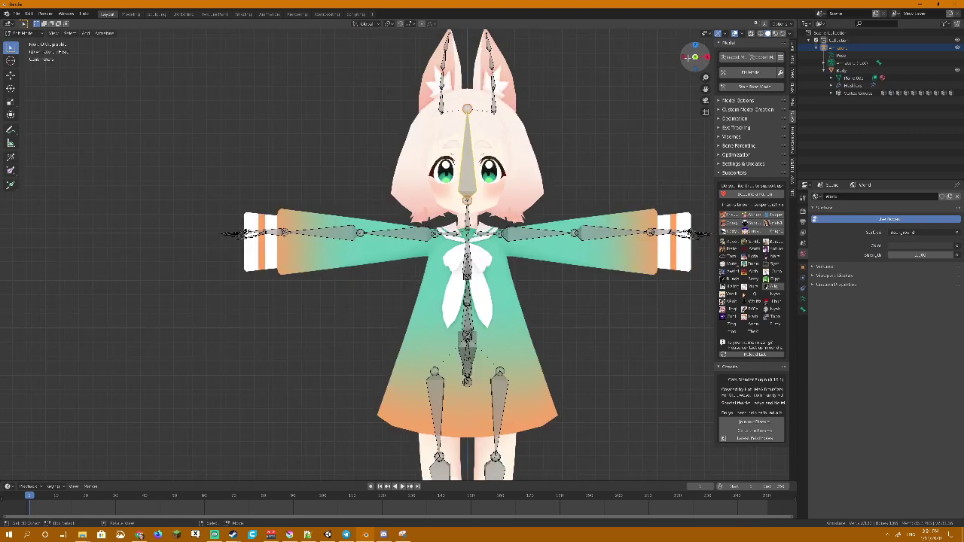
left_click(685, 58)
left_click(686, 58)
left_click(686, 58)
left_click(685, 58)
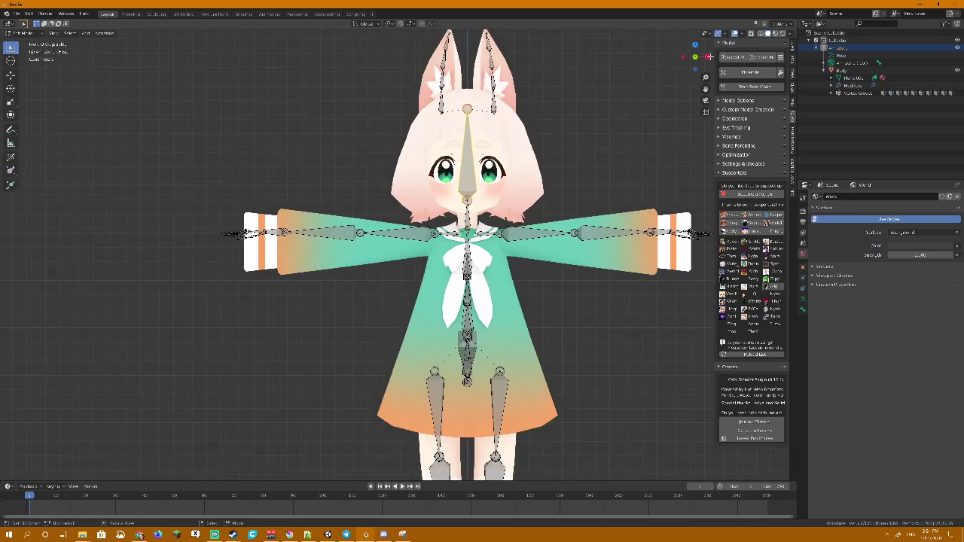
left_click(685, 57)
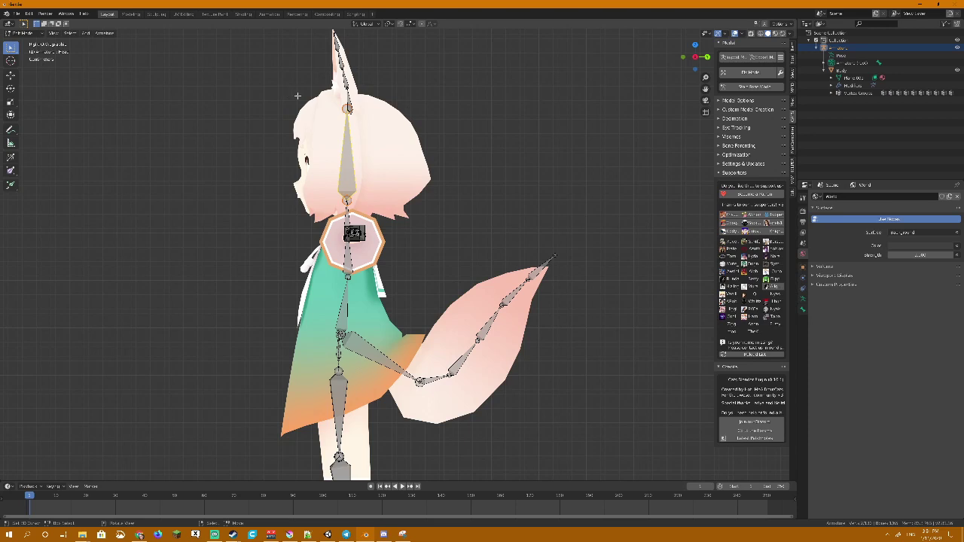
middle_click_drag(387, 90, 502, 112)
scroll(476, 98, "up", 4)
Select all linked iris faces of the avatar's right eye on the Body mesh in face mode and open the mesh's vertex groups
key("Tab")
left_click(360, 155)
key("Tab")
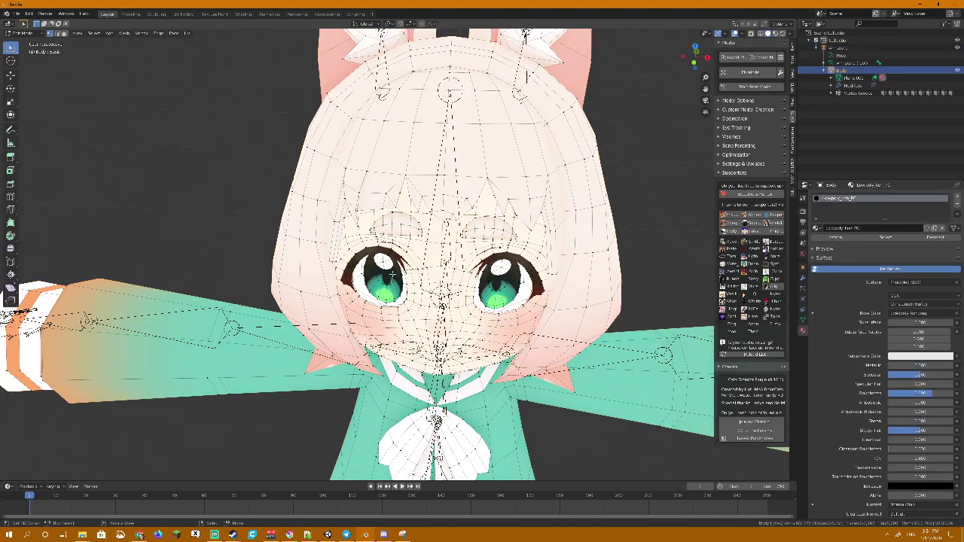
middle_click_drag(360, 155, 356, 119)
key("3")
left_click(377, 164)
key("l")
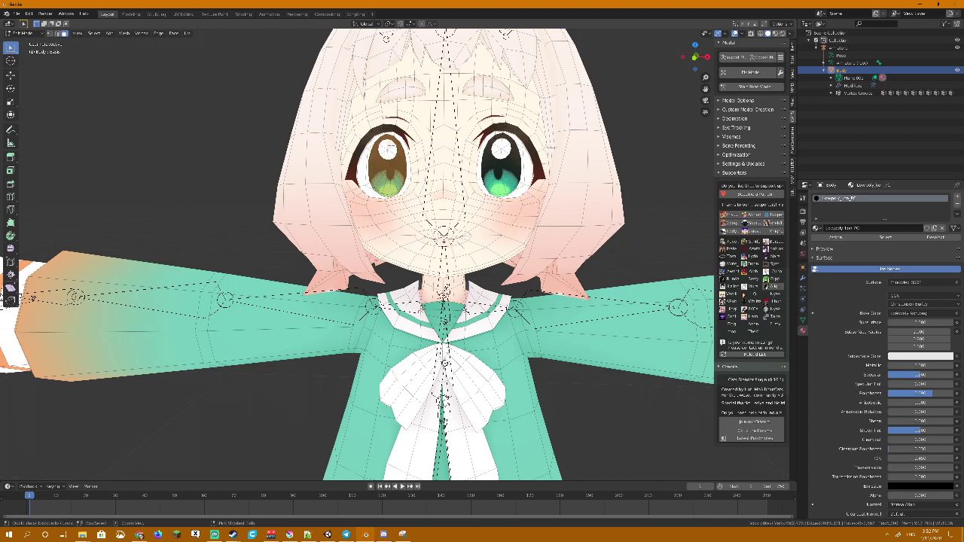
key("ctrl+l")
middle_click_drag(386, 150, 363, 178)
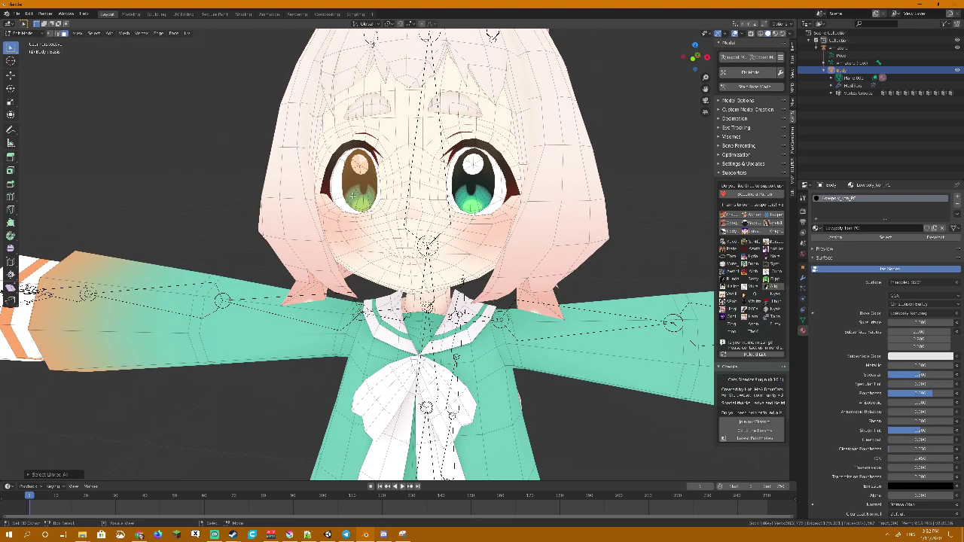
middle_click_drag(363, 179, 375, 170)
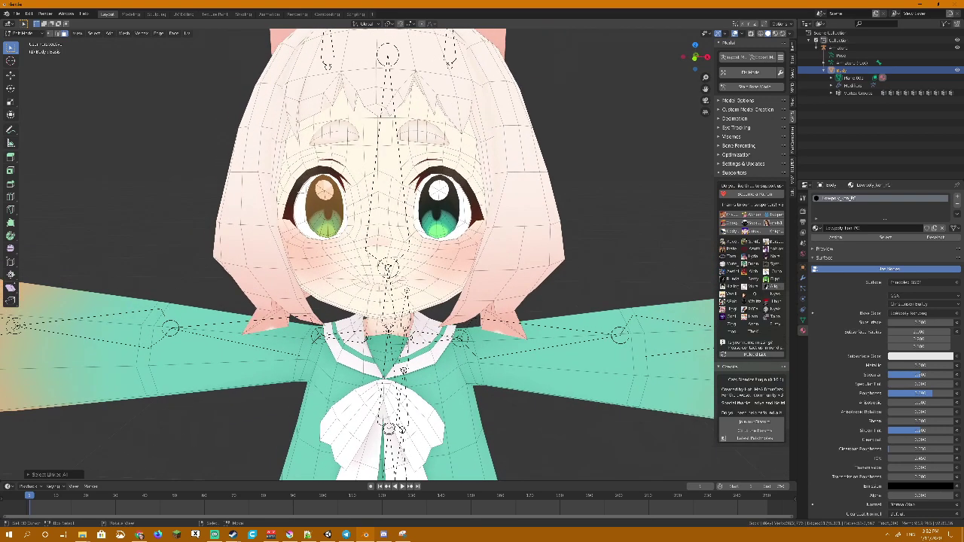
left_click(803, 321)
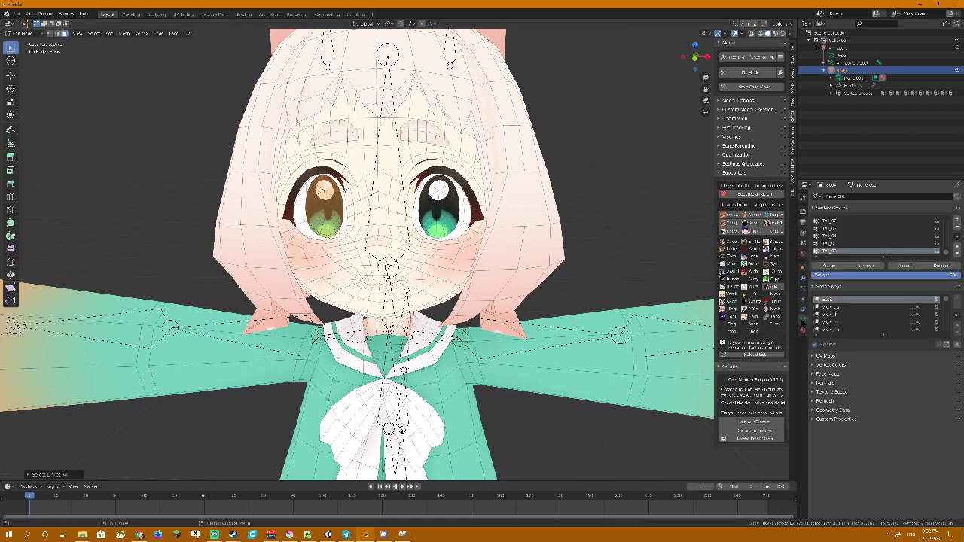
Add a vertex group named Eye.R for the selected iris faces of the avatar's right eye
left_click(957, 220)
double_click(827, 252)
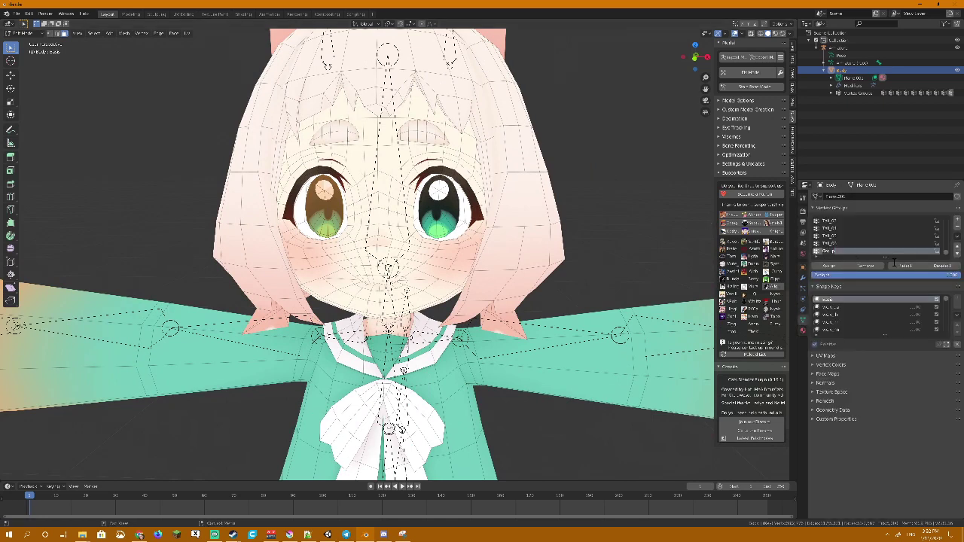
type("Ey")
Select all linked iris and highlight faces of the avatar's left eye and add a vertex group named Eye.L for them
left_click(443, 219)
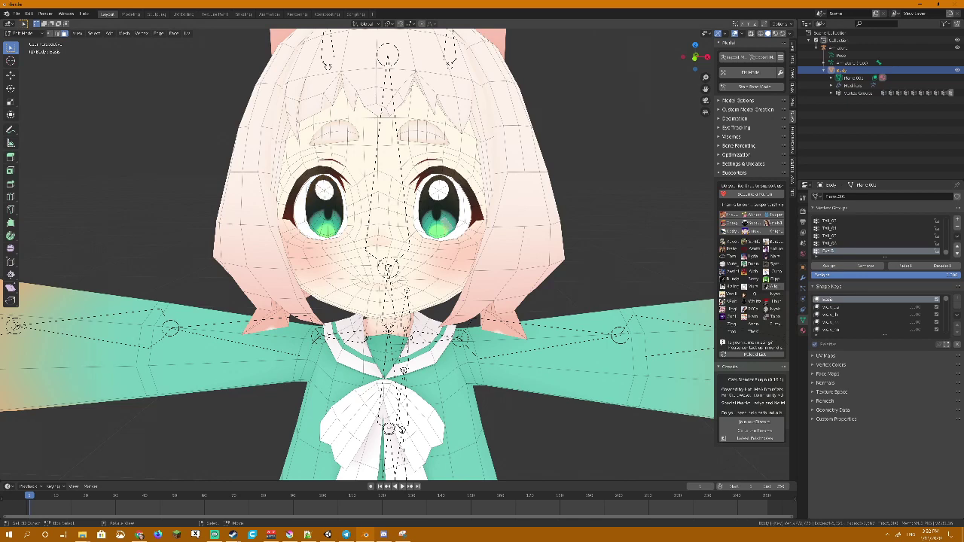
key("ctrl+l")
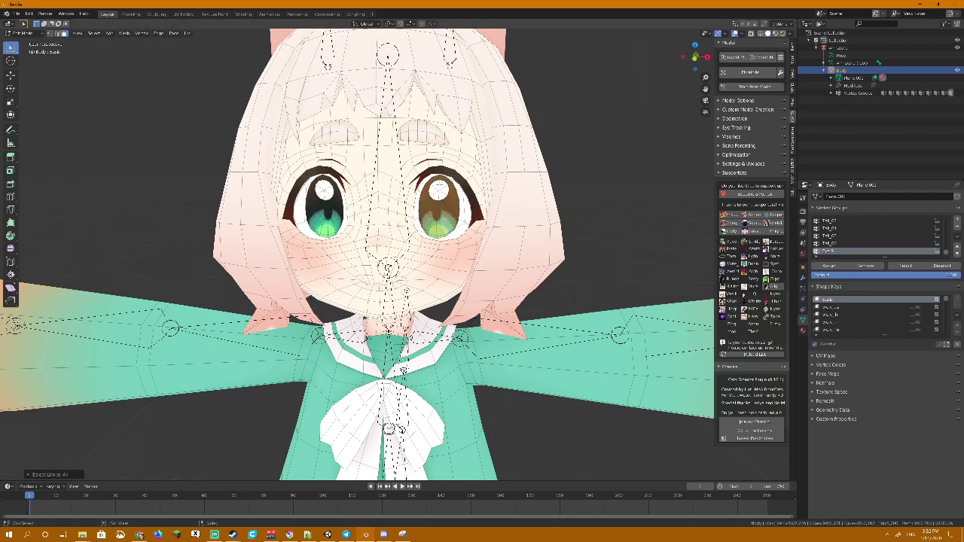
left_click(440, 191, "shift")
key("ctrl+l")
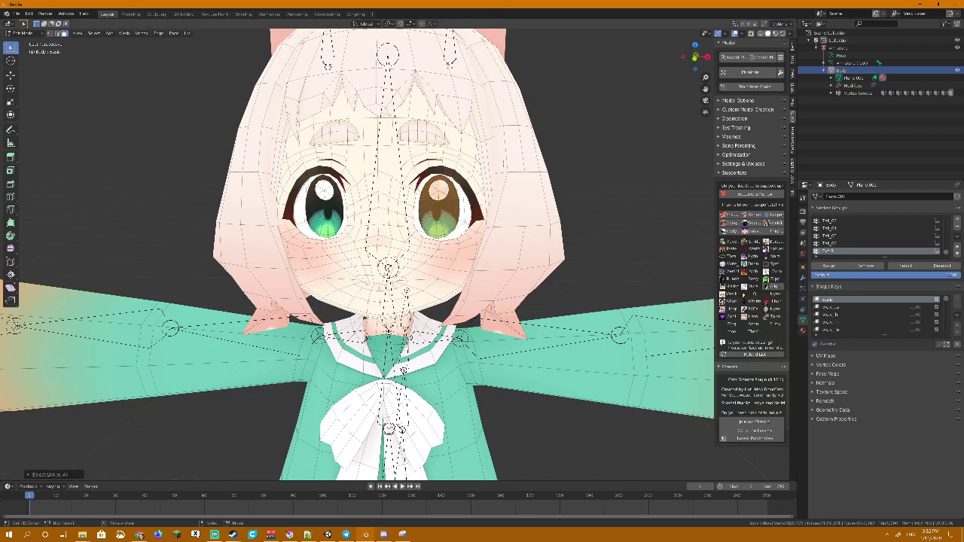
left_click(955, 220)
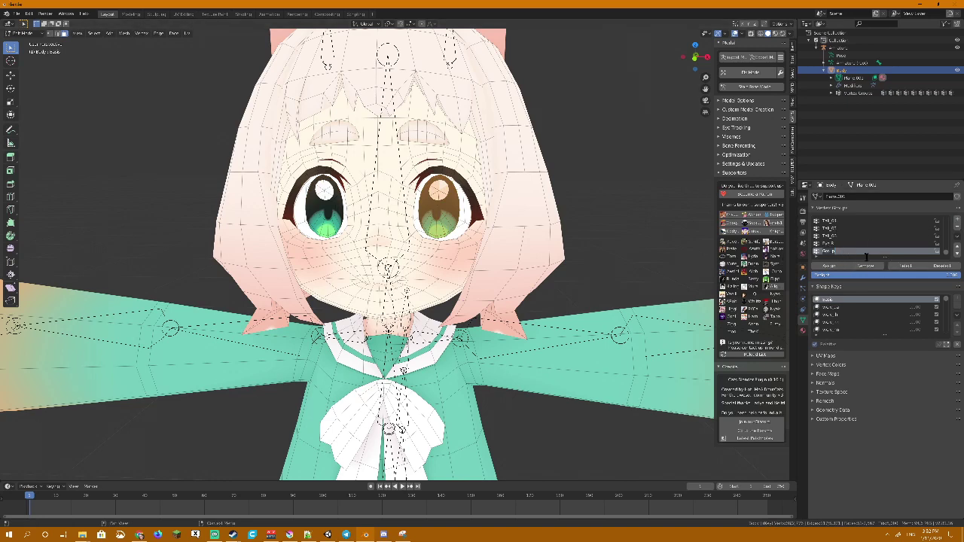
type("Eya")
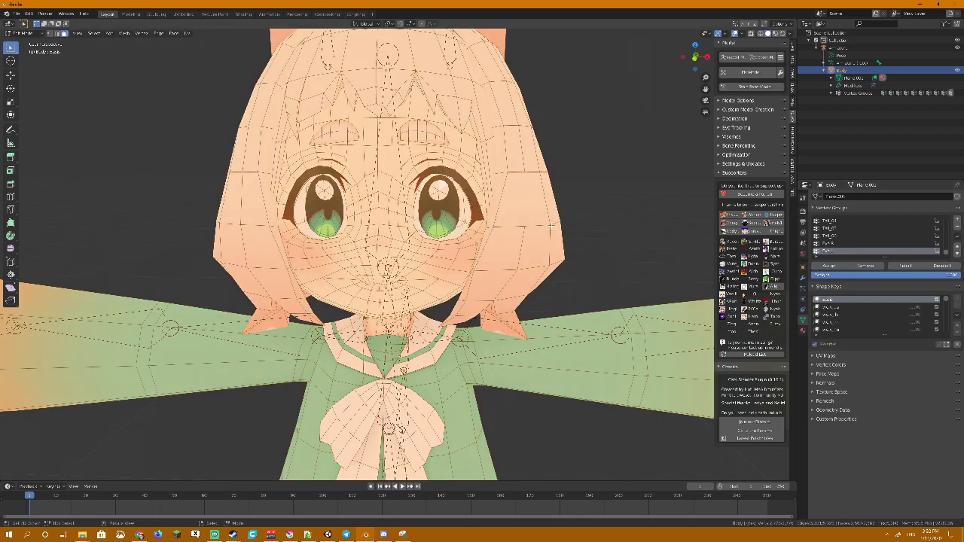
Clear the selection and select the faces assigned to the Eye.L vertex group to check them
key("alt+a")
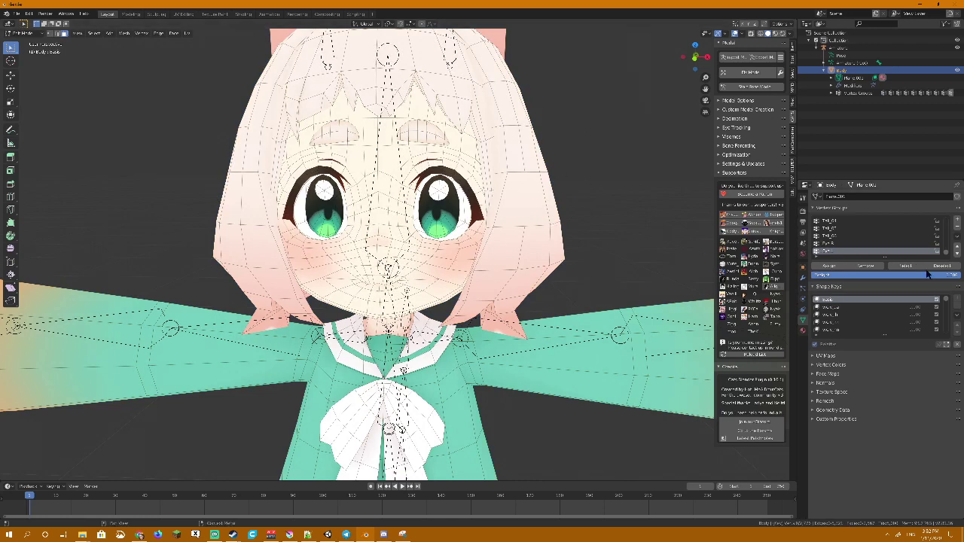
left_click(906, 266)
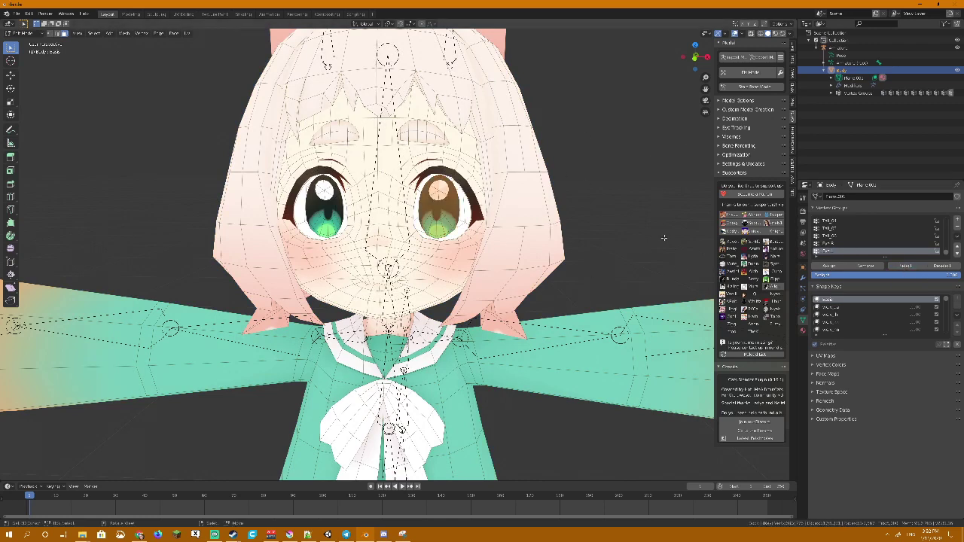
key("Tab")
key("Tab")
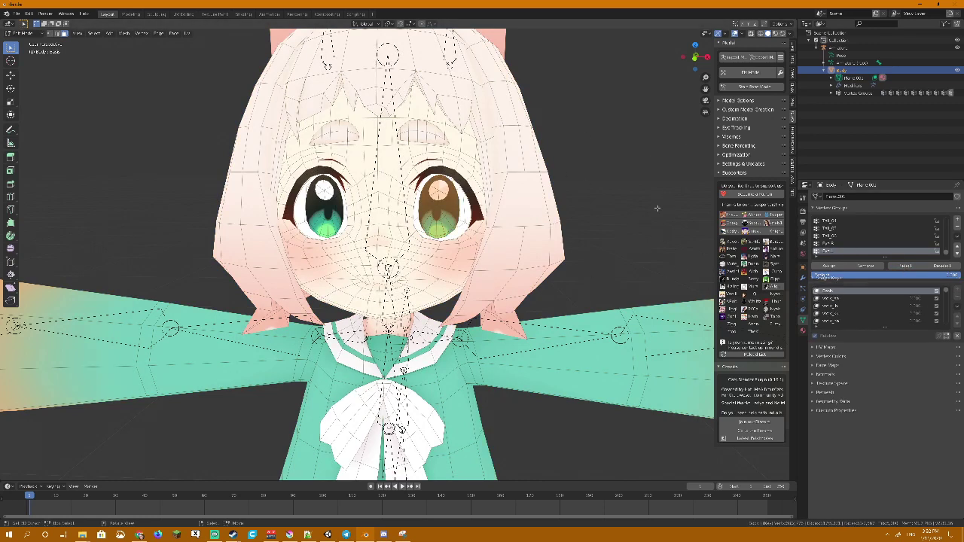
Leave Edit Mode on the Body mesh, select the armature and enter its Edit Mode
key("Tab")
middle_click_drag(653, 201, 593, 195)
middle_click_drag(325, 140, 282, 110)
left_click(305, 106)
middle_click_drag(422, 106, 349, 125)
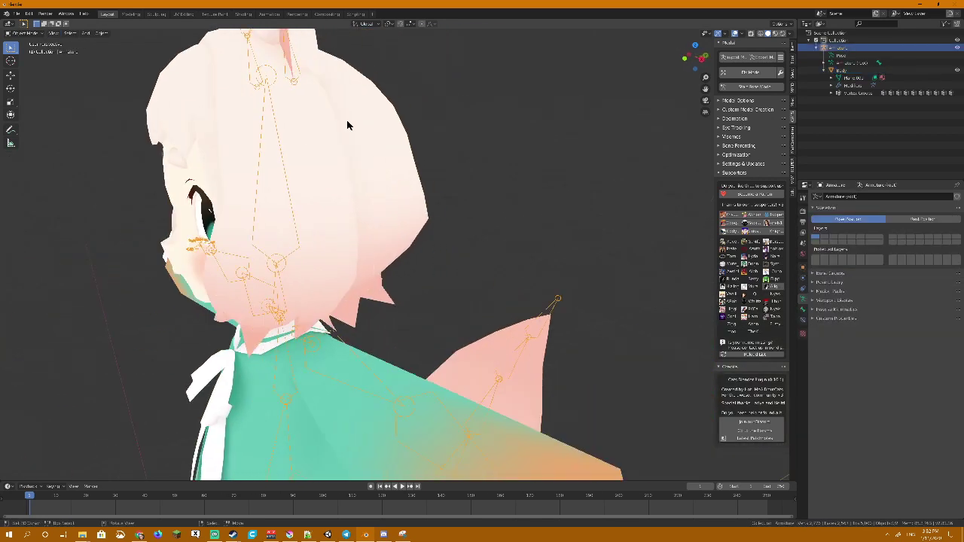
key("Tab")
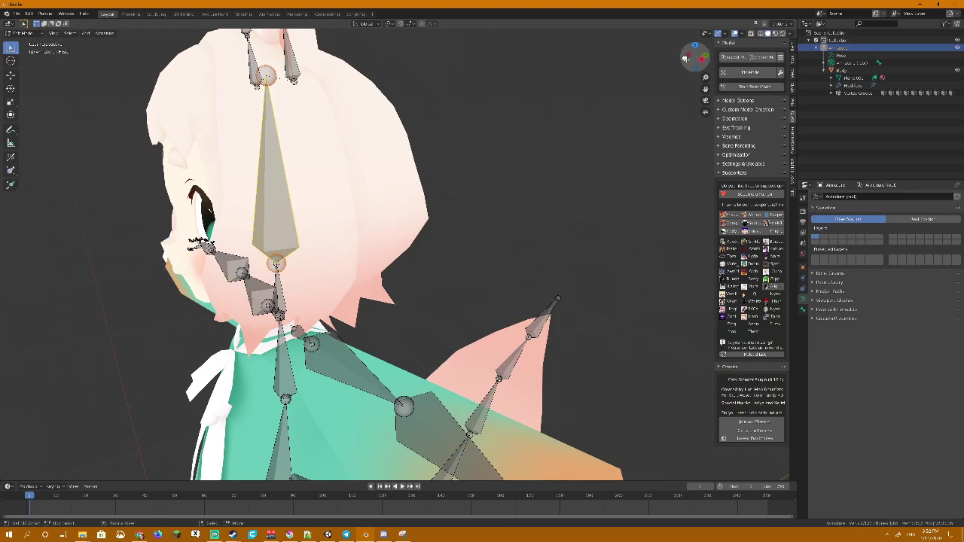
Extrude a new bone roughly horizontally from the tip of the head bone toward the front of the face in side view
left_click(684, 57)
left_click(684, 57)
left_click(685, 58)
left_click(684, 58)
left_click(684, 58)
left_click(685, 58)
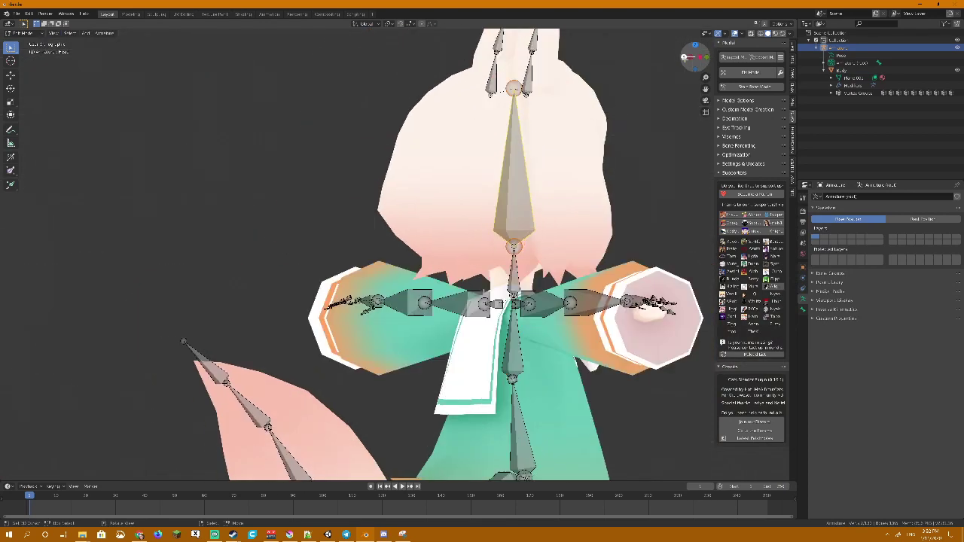
left_click(684, 58)
left_click(274, 88)
key("e")
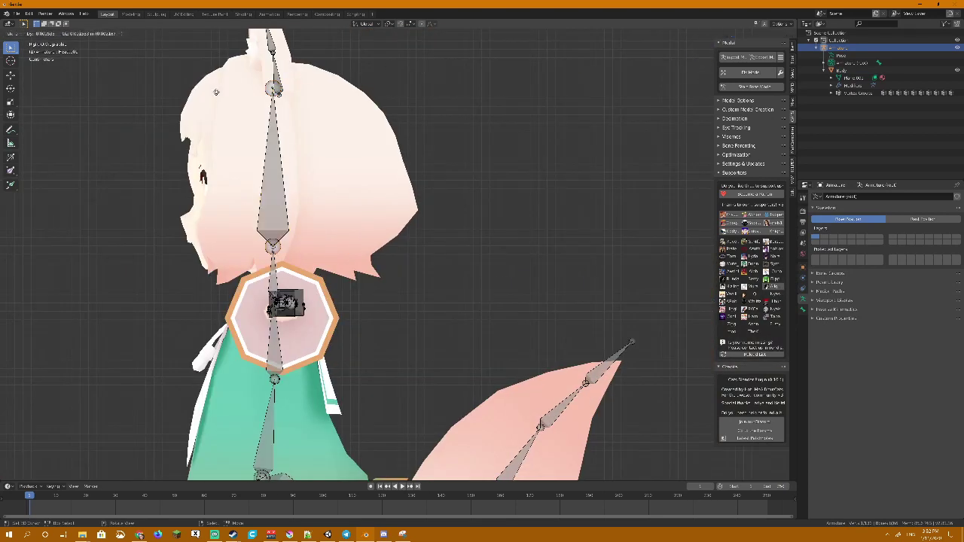
left_click(116, 95)
Select the newly extruded bone and rename it Eye.R
left_click(253, 88)
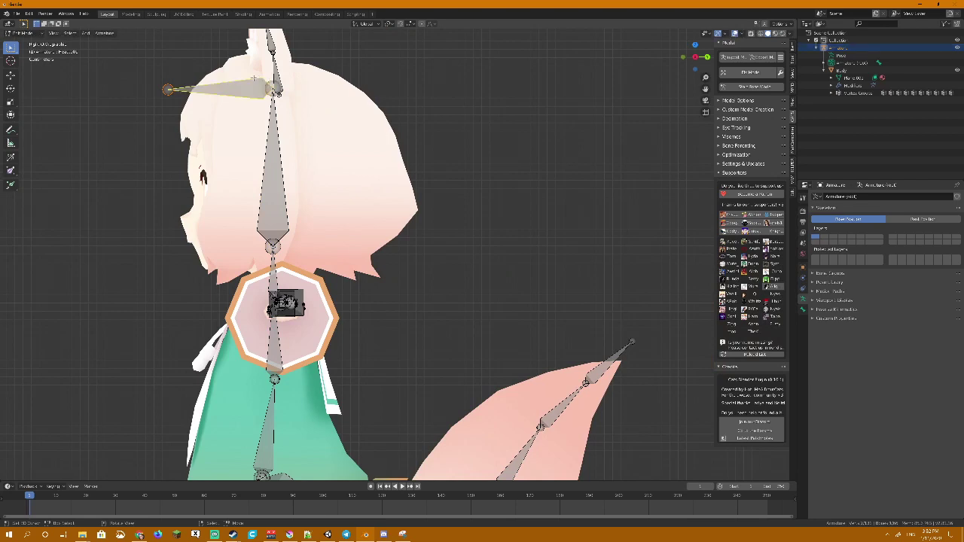
left_click(802, 308)
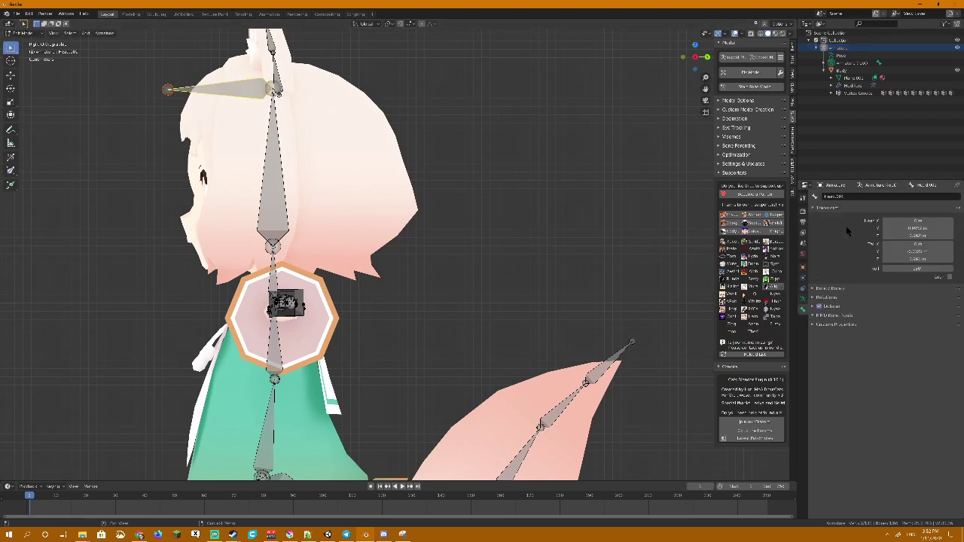
left_click(918, 195)
type("t")
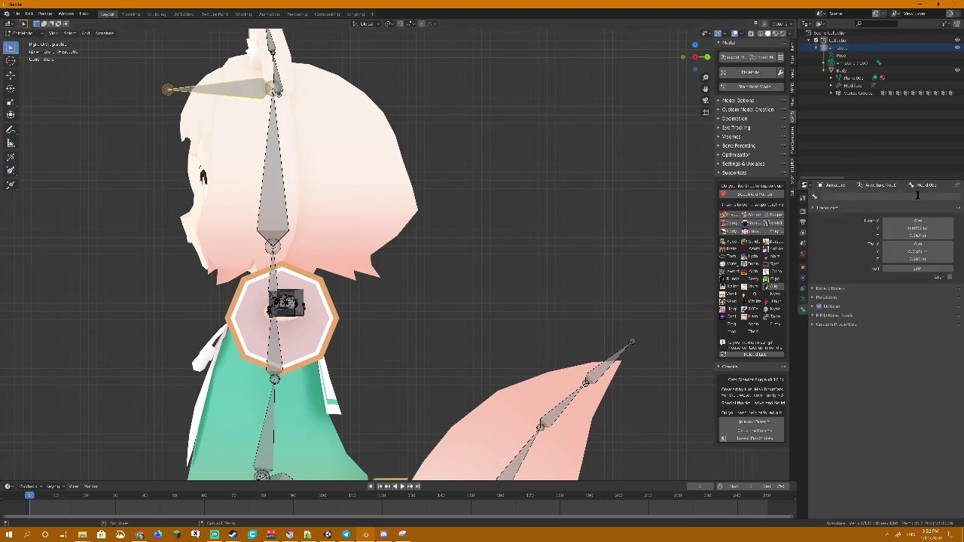
type("ye.R")
key("Return")
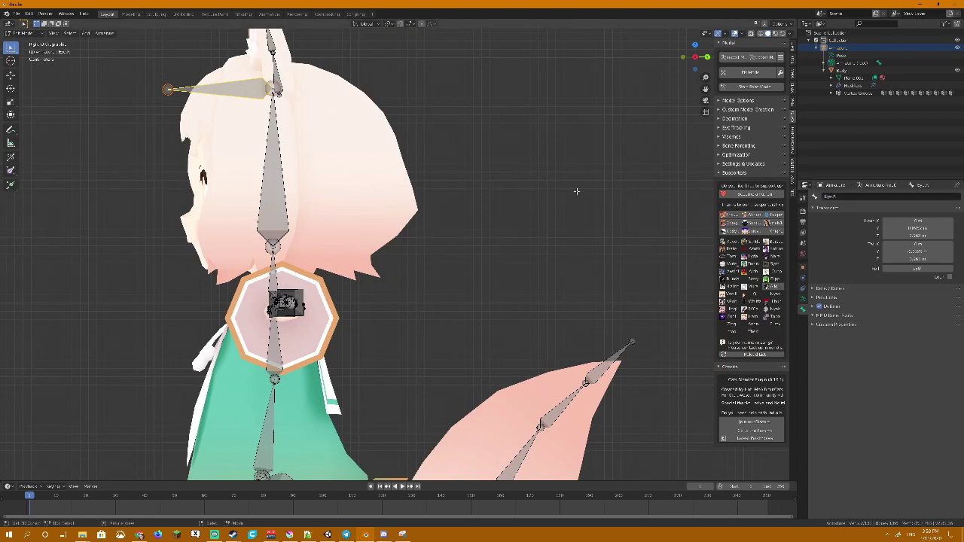
Disconnect the Eye.R bone from the head bone while keeping Head as its parent
left_click(825, 297)
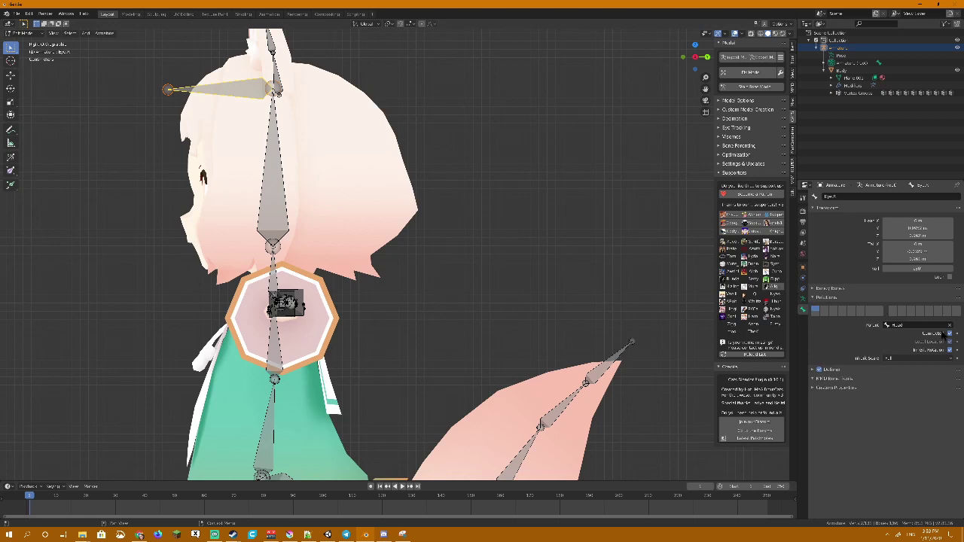
middle_click_drag(311, 155, 294, 126)
left_click(707, 57)
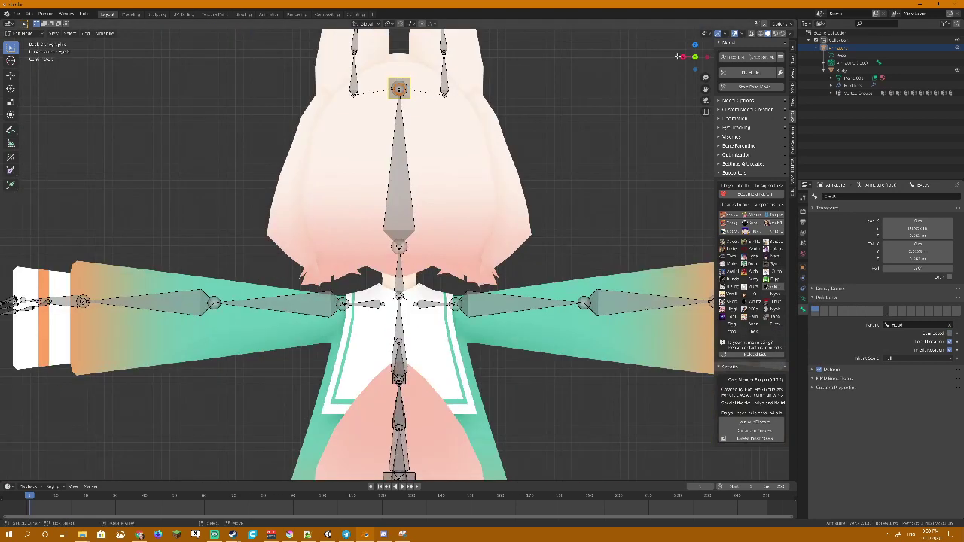
left_click(683, 57)
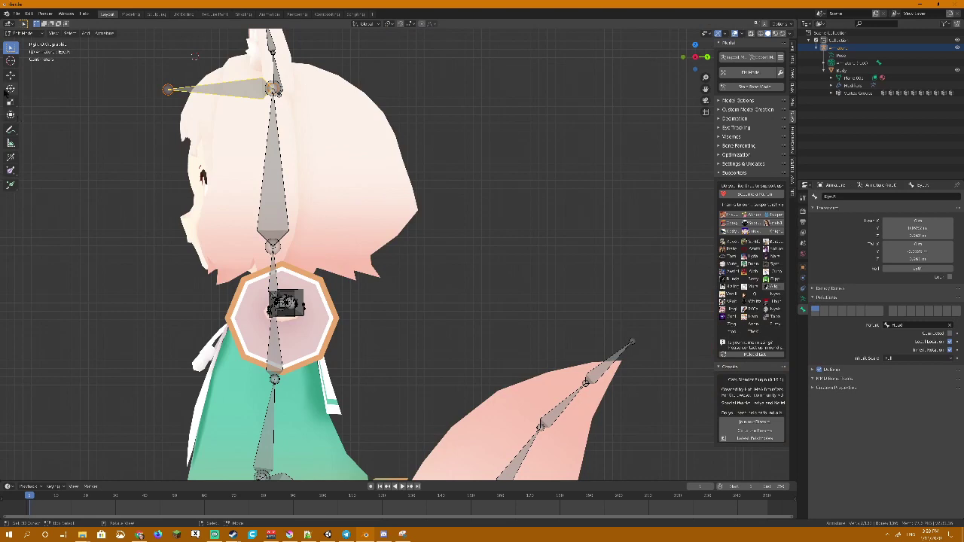
Move the Eye.R bone down to eye height and backward so that it straddles the head bone
left_click(11, 75)
left_click_drag(220, 59, 221, 159)
left_click_drag(249, 188, 301, 188)
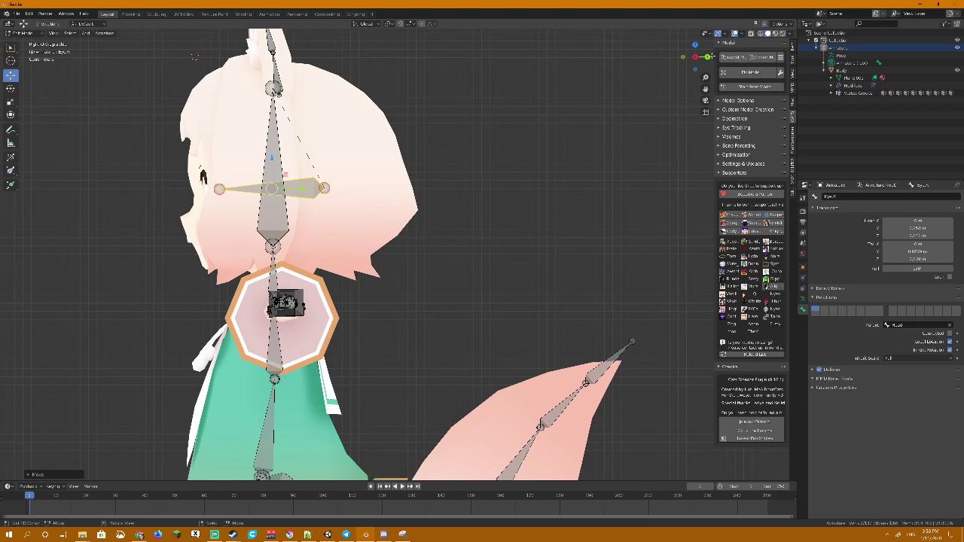
Move the Eye.R bone along X onto the avatar's left eye and lower it along Z to the iris centre in front view
left_click(707, 56)
left_click(707, 56)
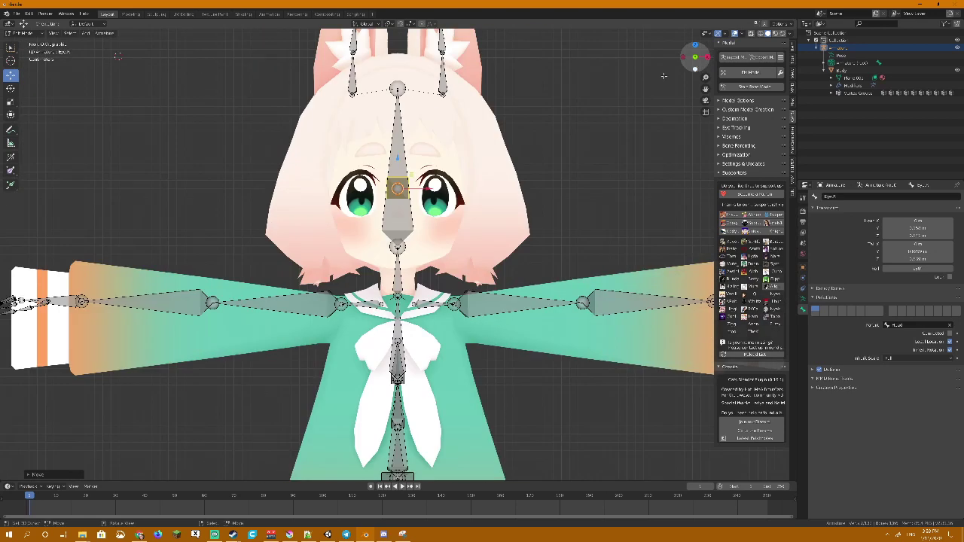
key("g")
key("x")
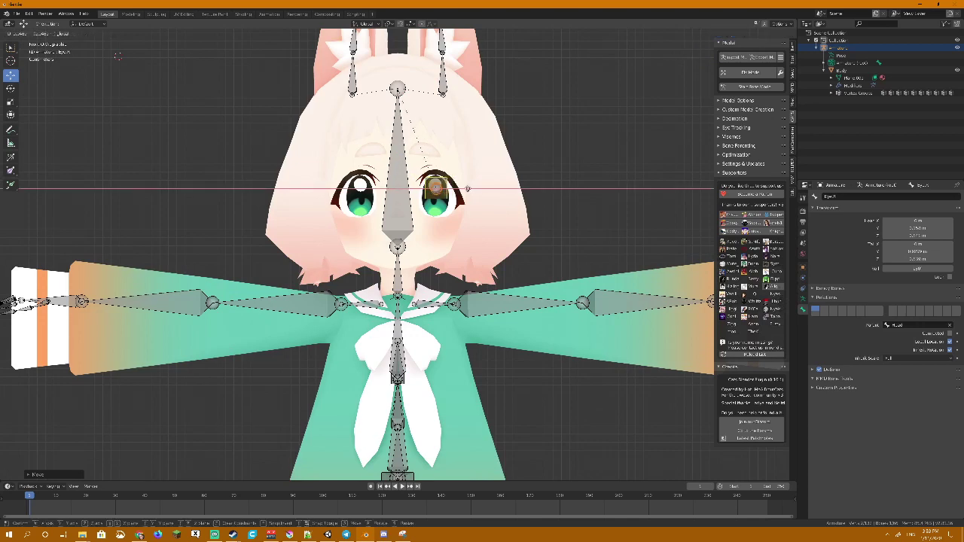
left_click(468, 187)
key("g")
key("z")
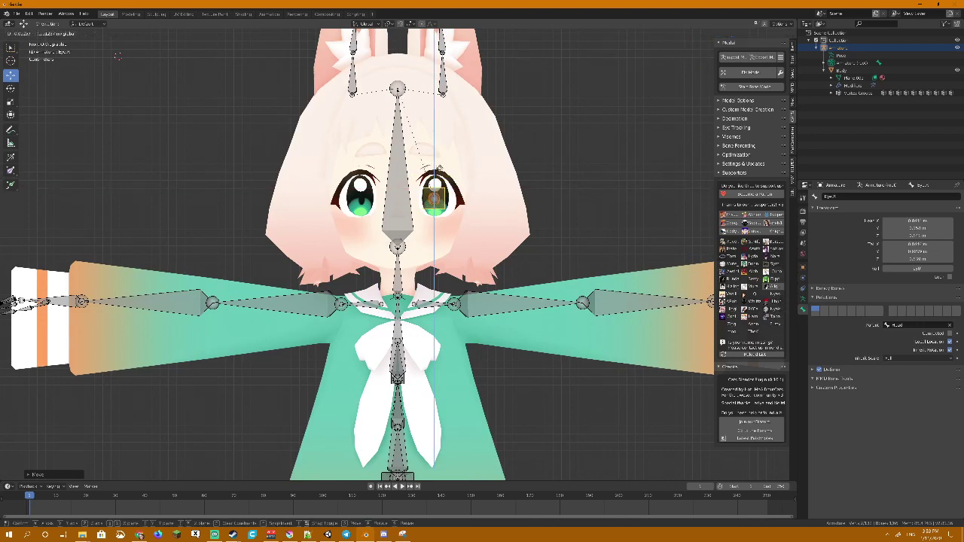
left_click(490, 173)
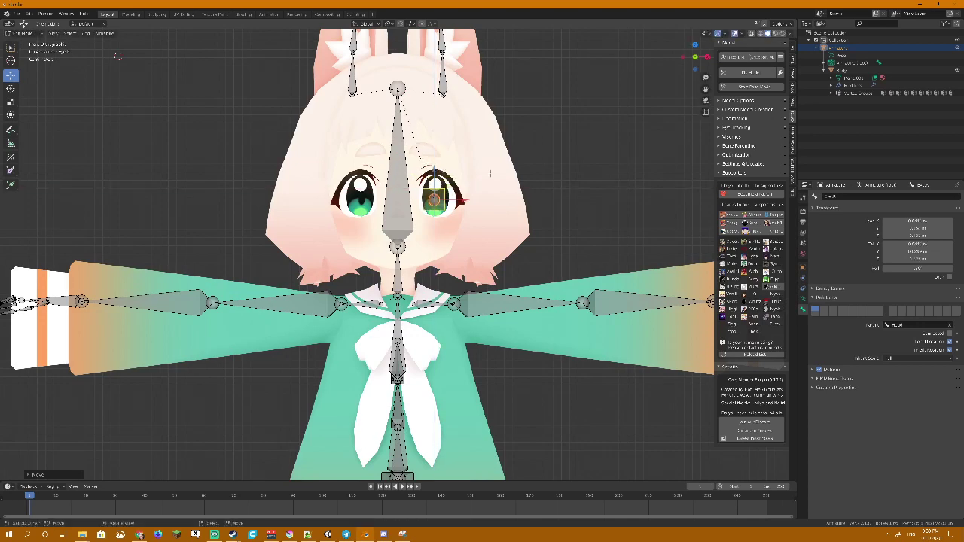
Try to symmetrize the Eye.R bone from the avatar's left eye to the opposite side and undo it
right_click(561, 153)
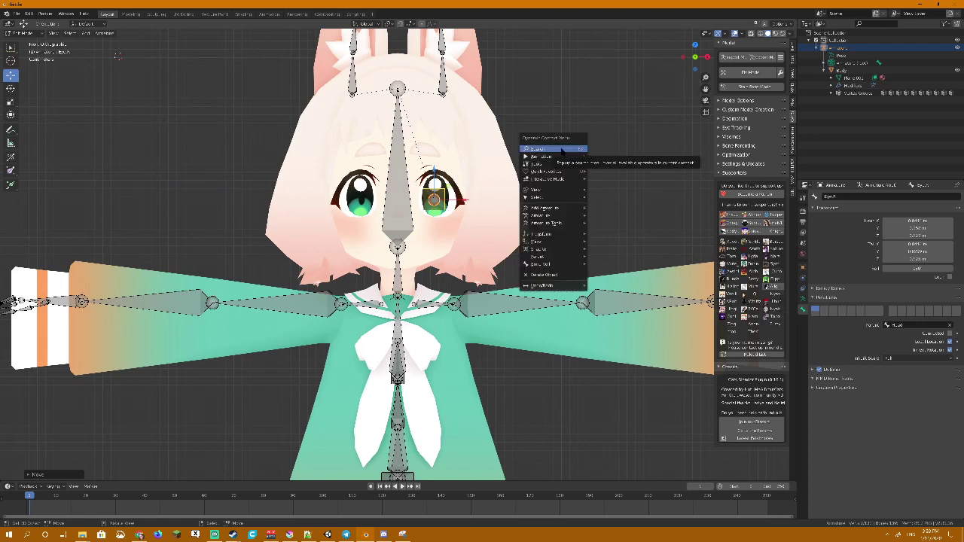
left_click(560, 153)
type("symmetriz")
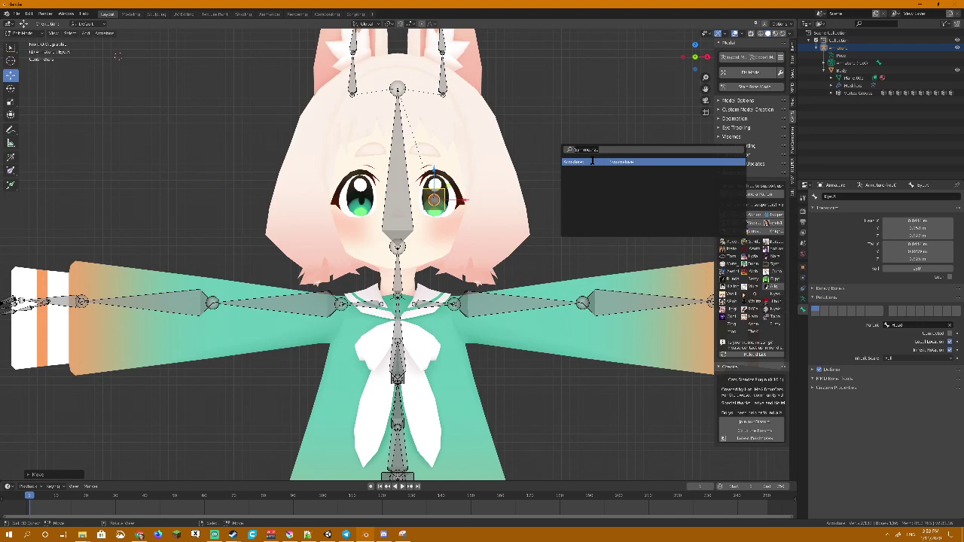
left_click(592, 161)
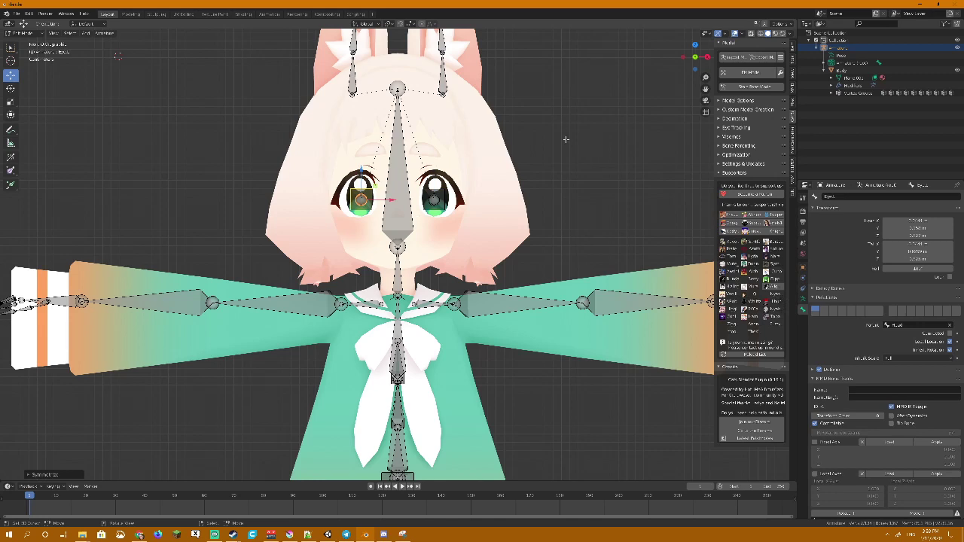
key("ctrl+shift+m")
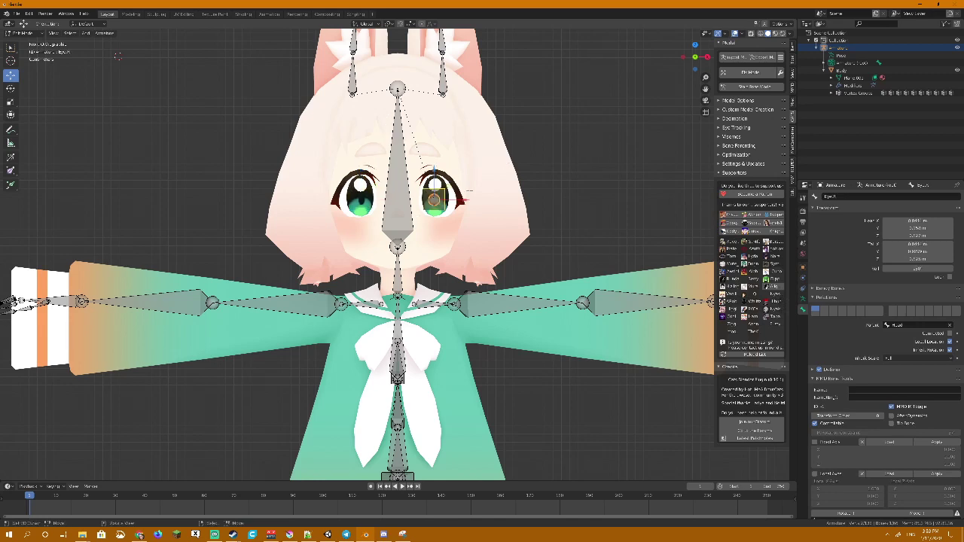
Move the Eye.R bone along X onto the avatar's right eye, symmetrize it to the other eye and leave Edit Mode
left_click_drag(464, 200, 392, 203)
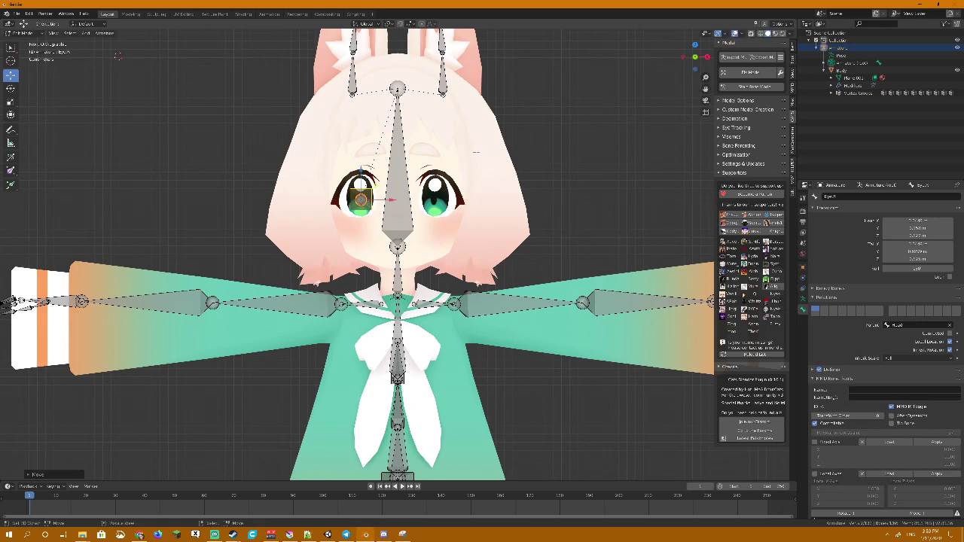
right_click(476, 151)
left_click(476, 154)
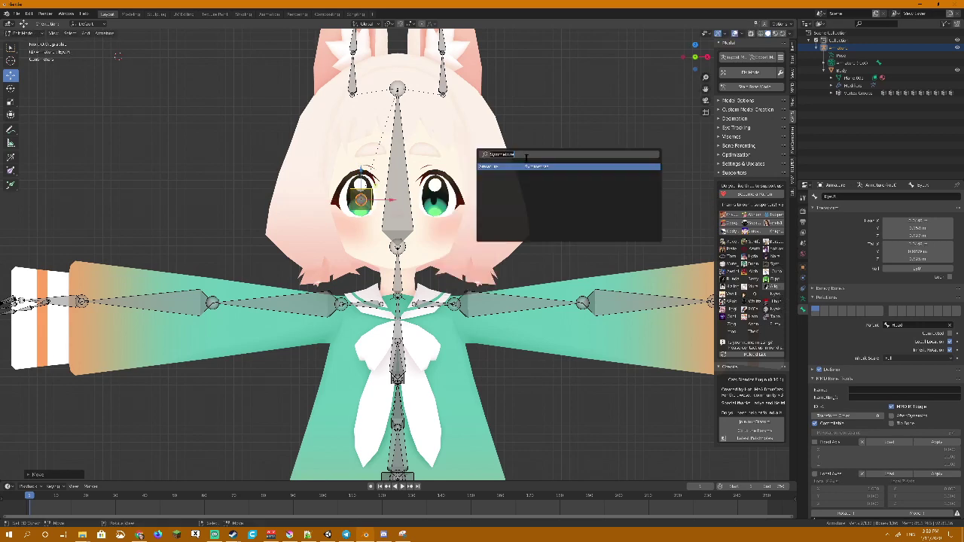
left_click(541, 166)
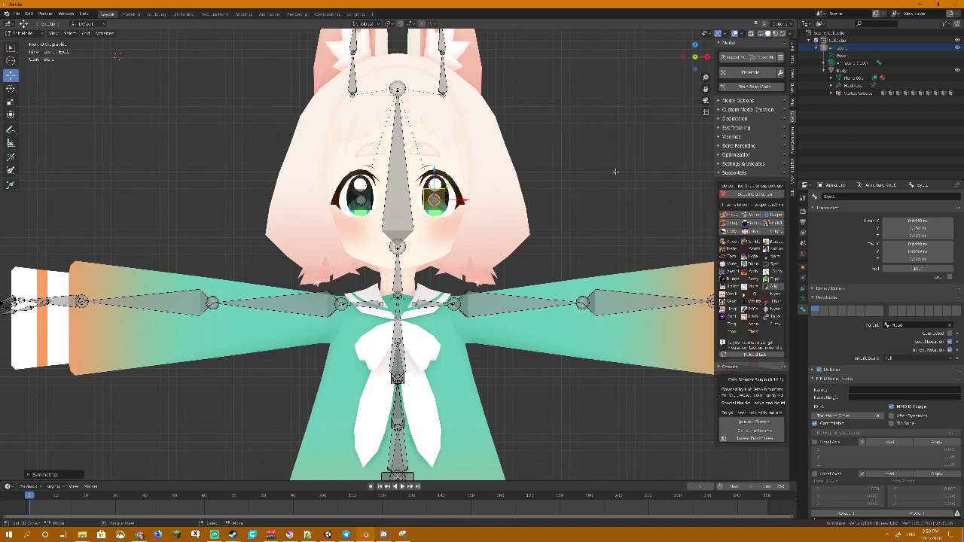
key("Tab")
middle_click_drag(543, 185, 562, 176)
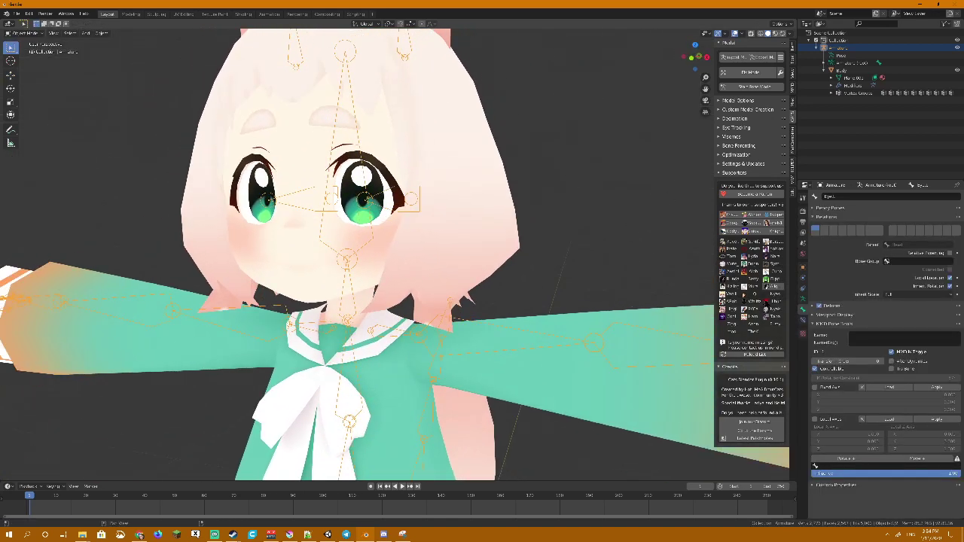
Try assigning Eye.L as the head bone and Eye.R as the left eye bone in the CATS Eye Tracking setup
left_click(725, 128)
left_click(761, 151)
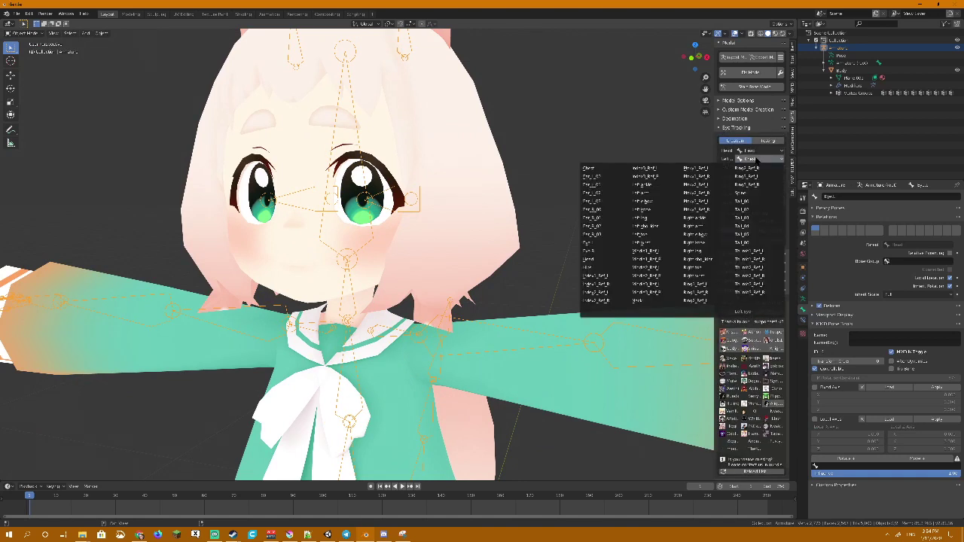
left_click(595, 246)
left_click(761, 159)
left_click(606, 251)
Try creating the eye tracking with Blink_L and Blink_R as the left and right blink shape keys
left_click(761, 179)
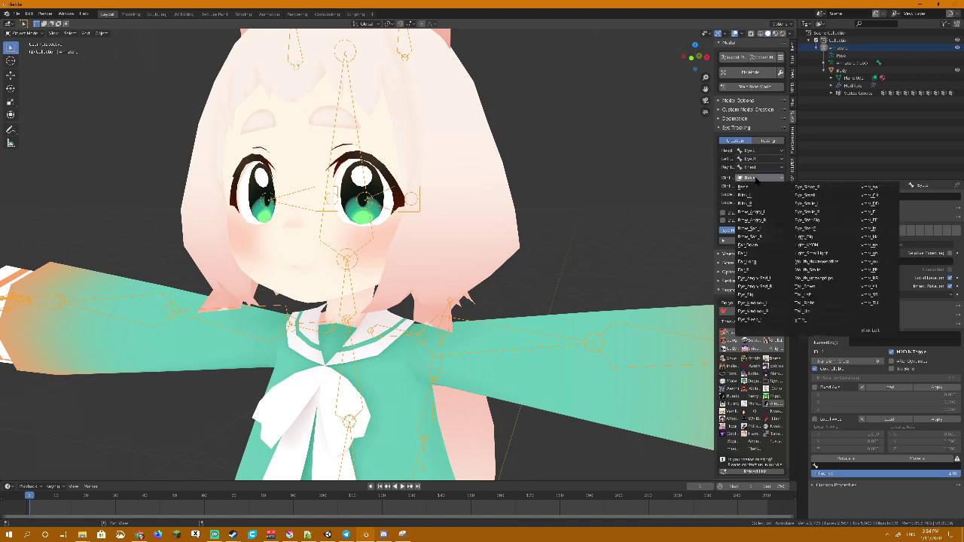
left_click(762, 195)
left_click(761, 185)
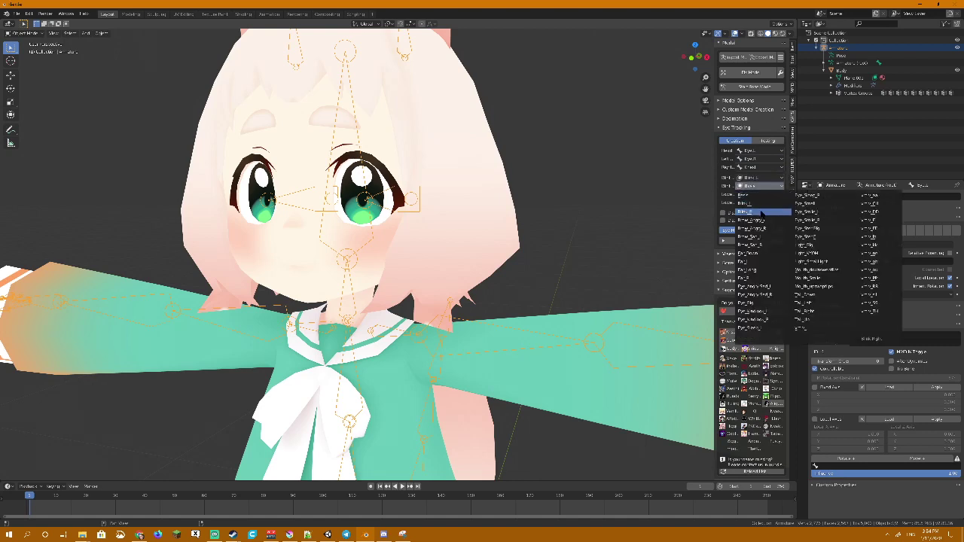
left_click(759, 211)
left_click(754, 240)
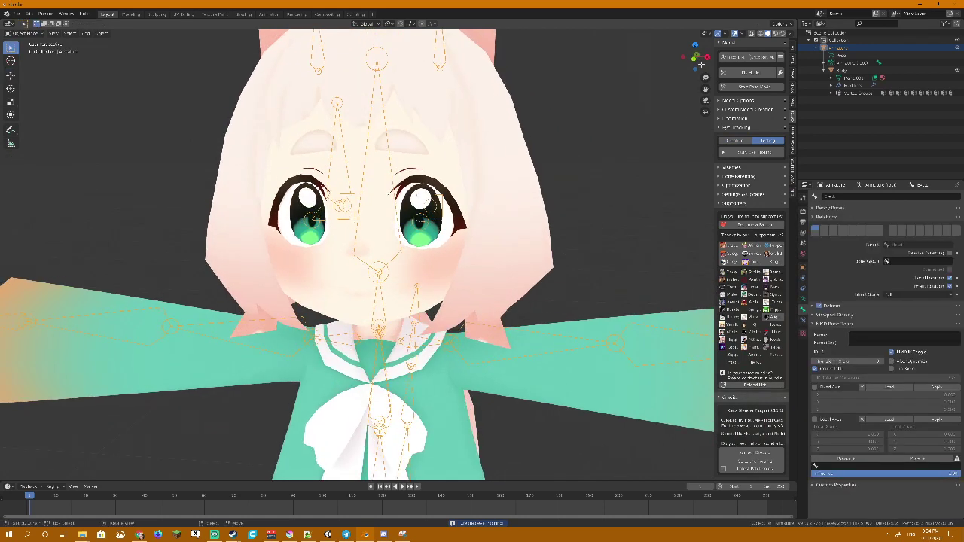
Start eye testing in front view and try rotating the eyes up or down
left_click(685, 56)
left_click(684, 57)
left_click(684, 57)
left_click(685, 57)
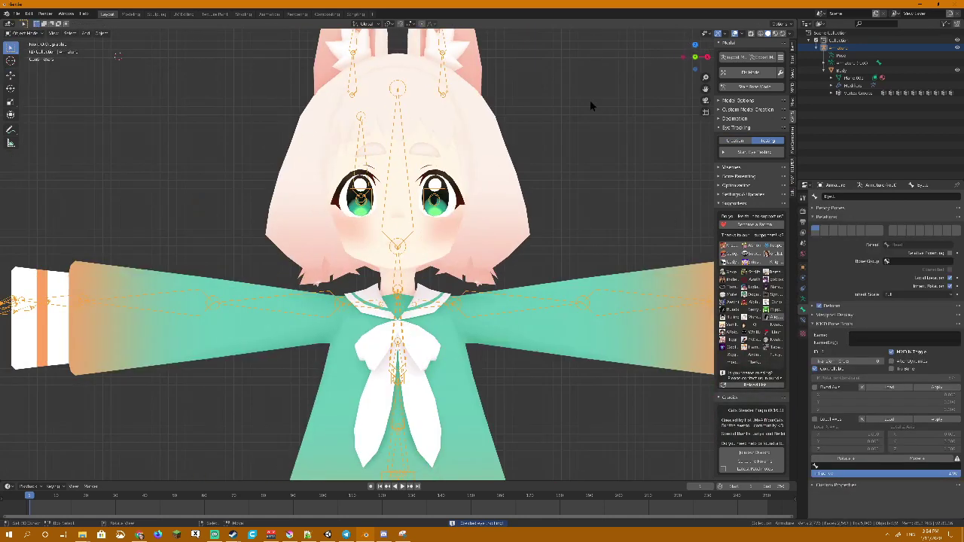
left_click(753, 152)
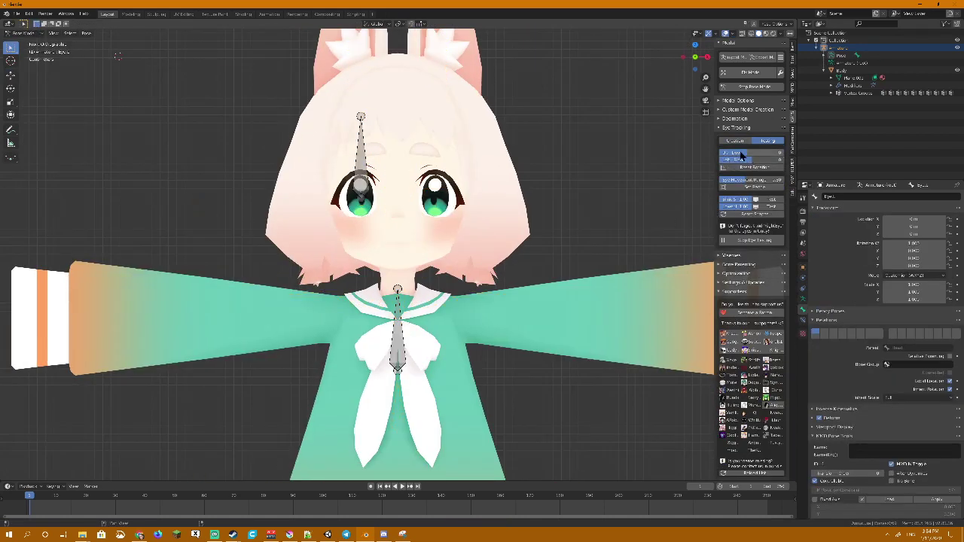
left_click_drag(771, 153, 769, 153)
Undo the eye testing, the eye tracking creation and its bone and blink assignments
key("ctrl+z")
key("ctrl+z")
key("ctrl+z")
key("ctrl+z")
key("ctrl+z")
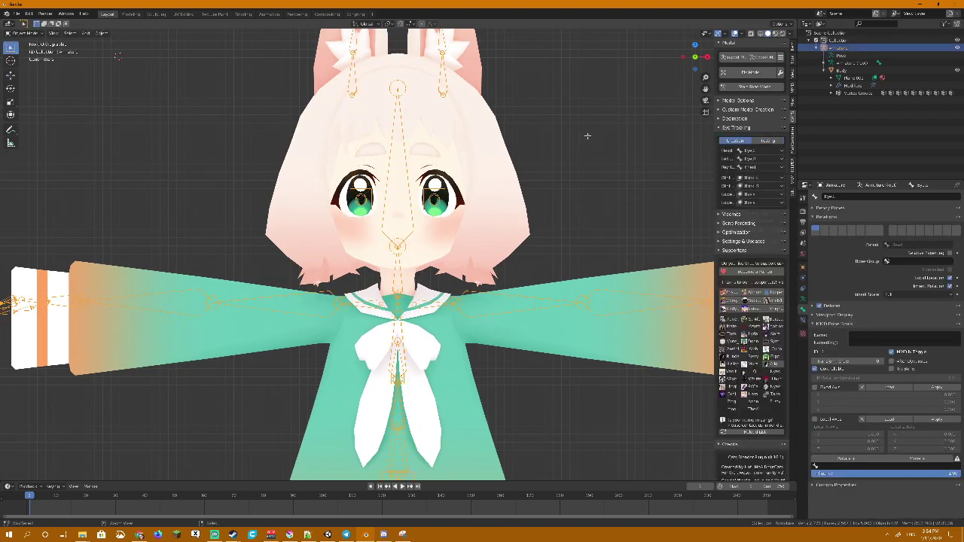
key("ctrl+z")
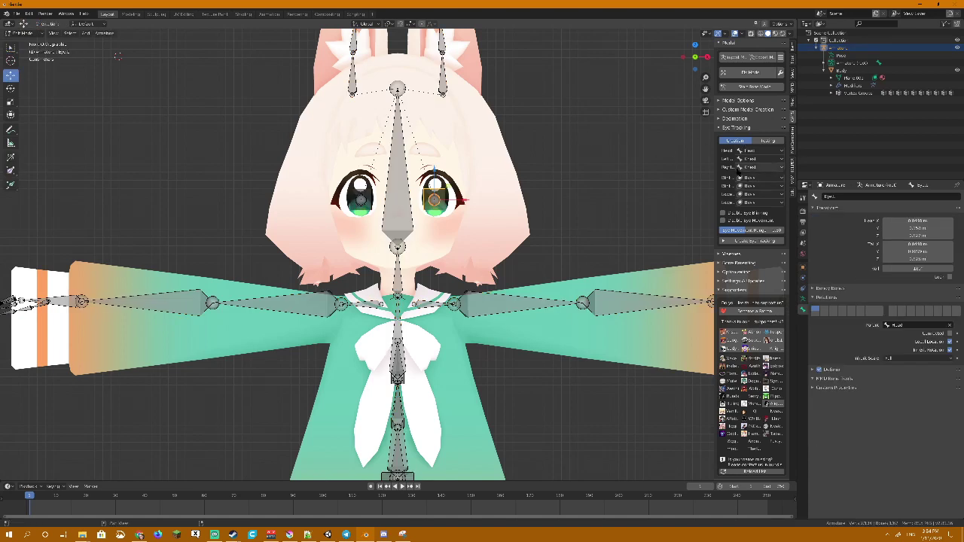
Assign Eye.L as the left eye bone and Eye.R as the right eye bone for eye tracking
left_click(745, 159)
left_click(751, 159)
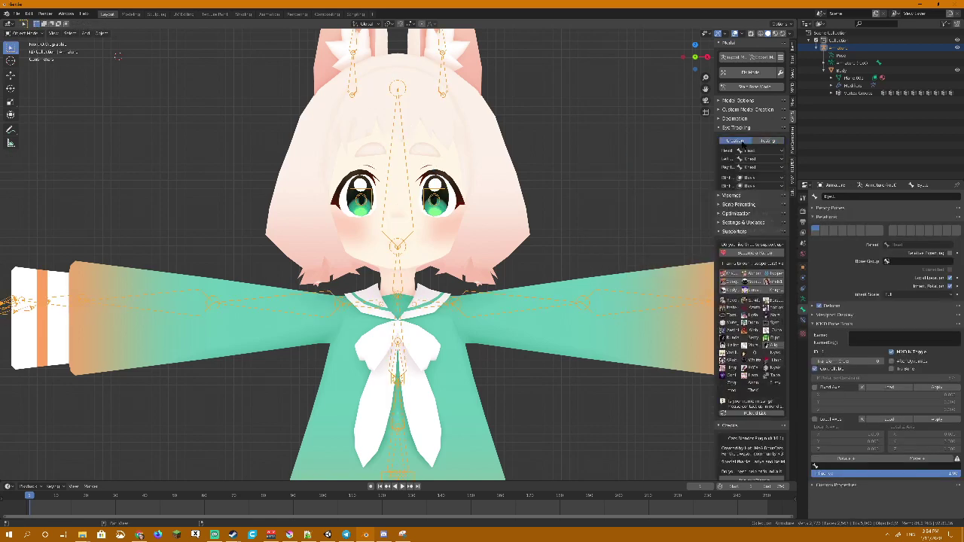
left_click(760, 159)
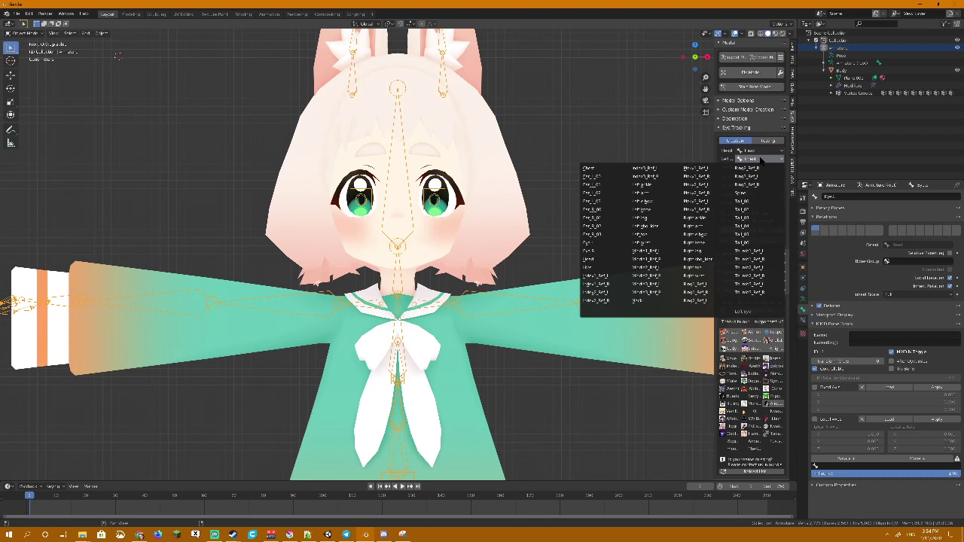
left_click(603, 242)
left_click(760, 167)
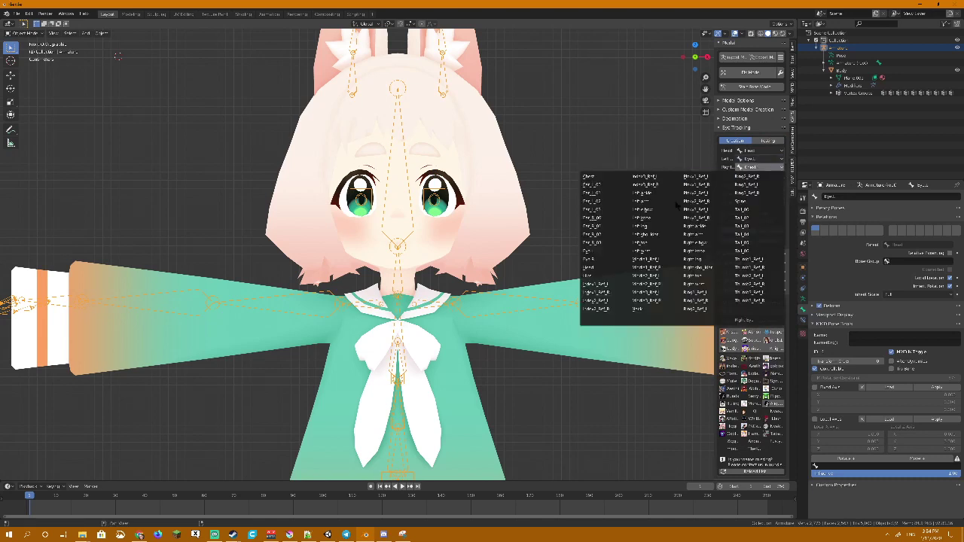
left_click(595, 259)
Set the left and right blink shape keys to Blink_L and Blink_R and create the eye tracking
left_click(758, 174)
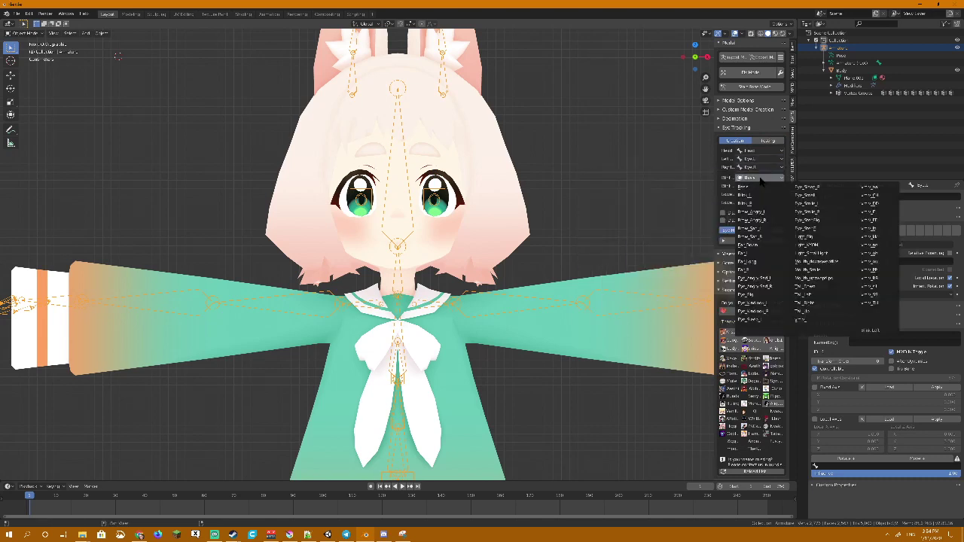
left_click(747, 195)
left_click(757, 185)
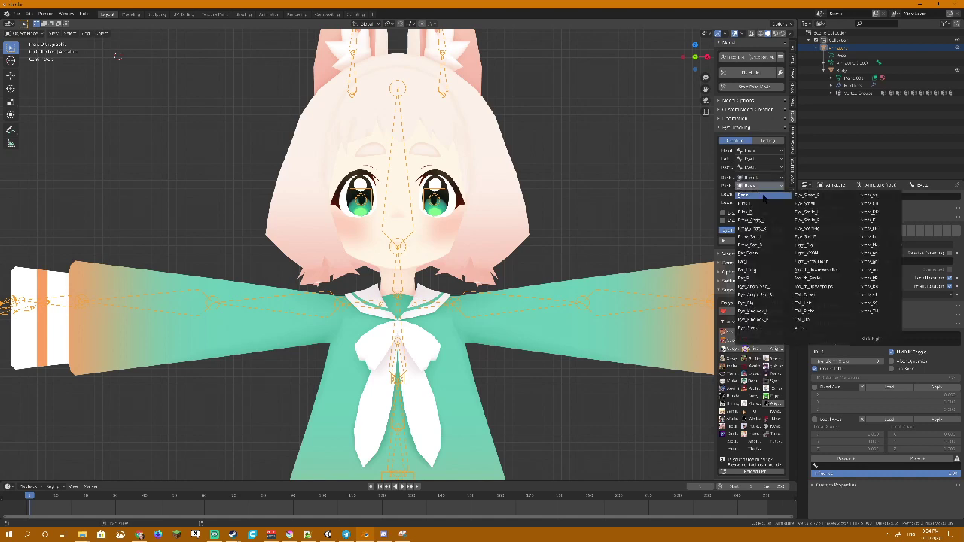
left_click(758, 212)
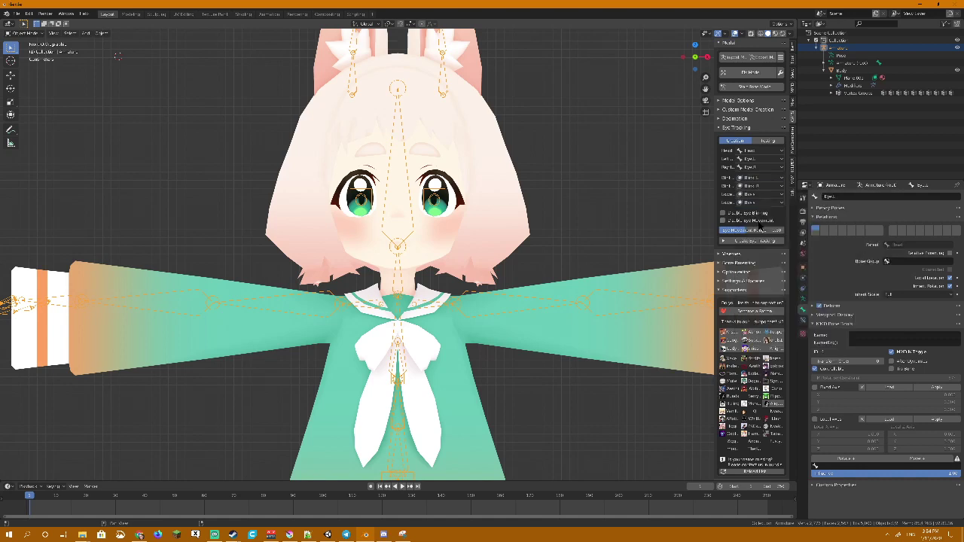
left_click(753, 240)
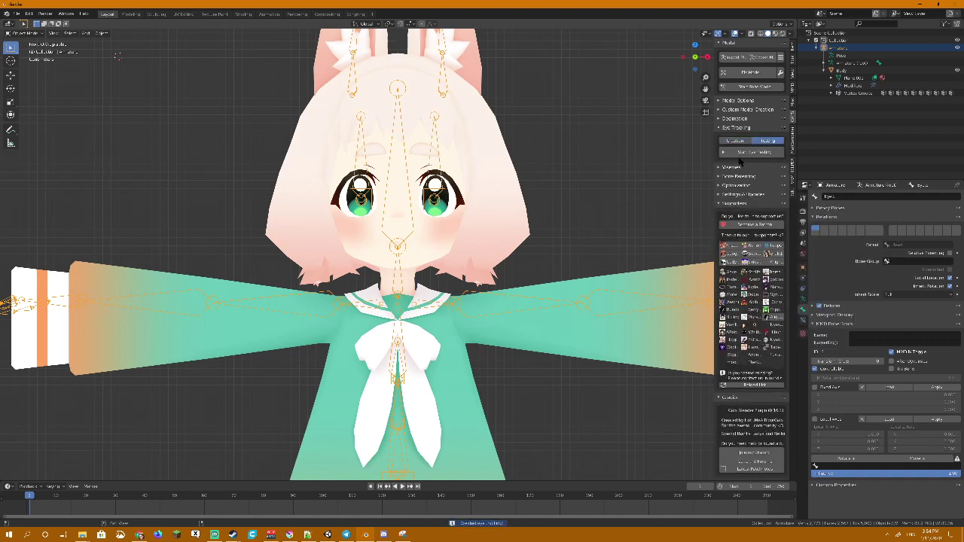
Test the eye tracking by rotating the eyes sideways and trying the lower-lid shape, and stop testing
left_click(740, 153)
left_click_drag(744, 153, 772, 160)
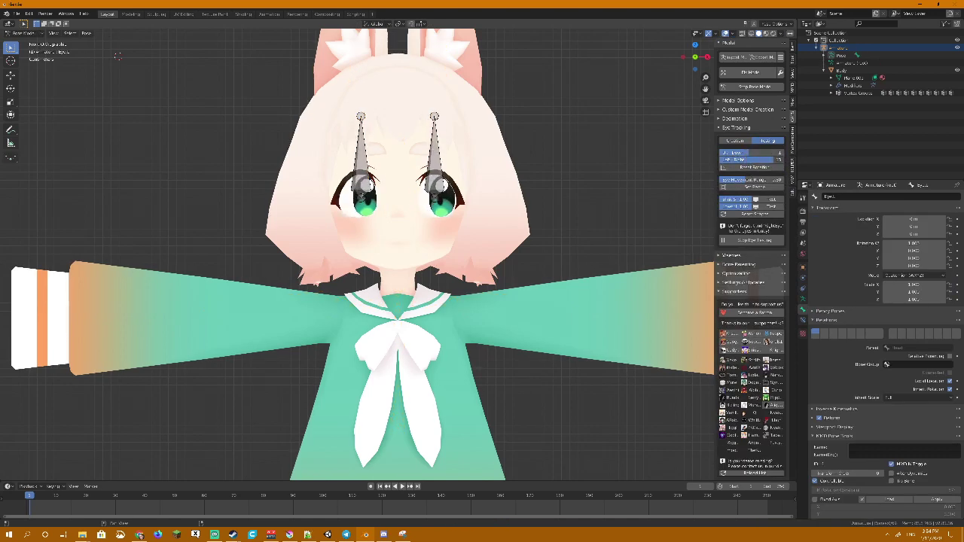
left_click(770, 207)
left_click(761, 240)
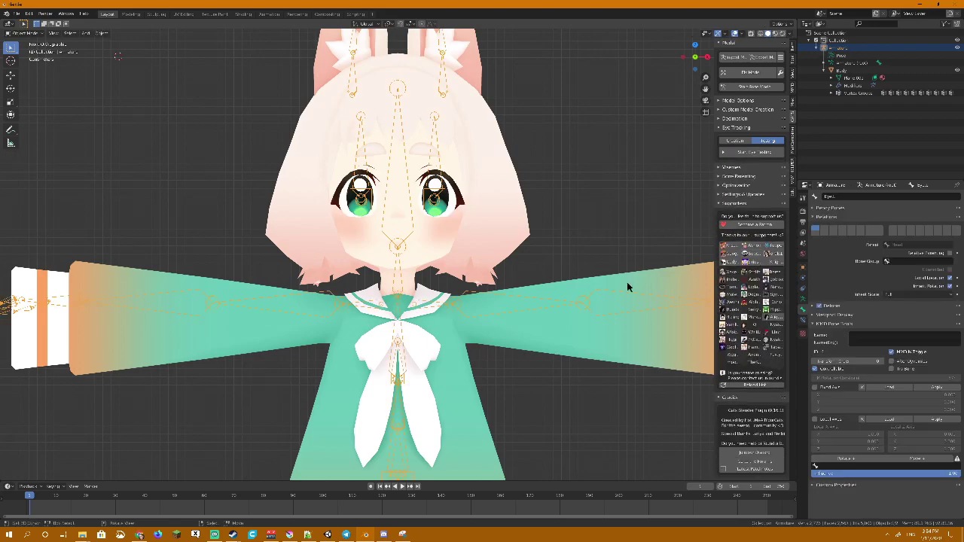